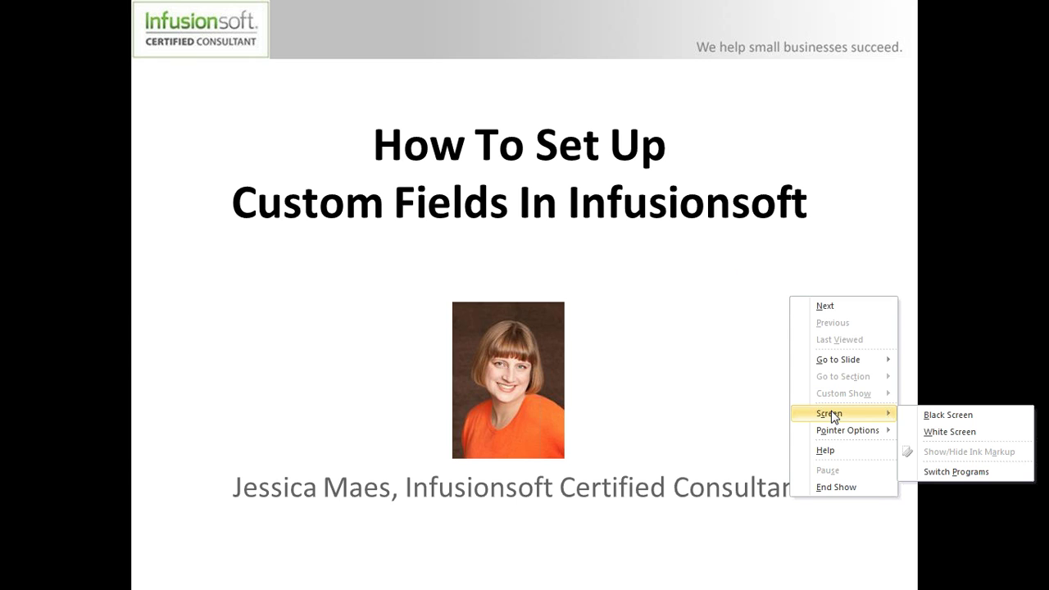
Switch from the slide show to Firefox and open the Admin application settings in Infusionsoft.
left_click(931, 473)
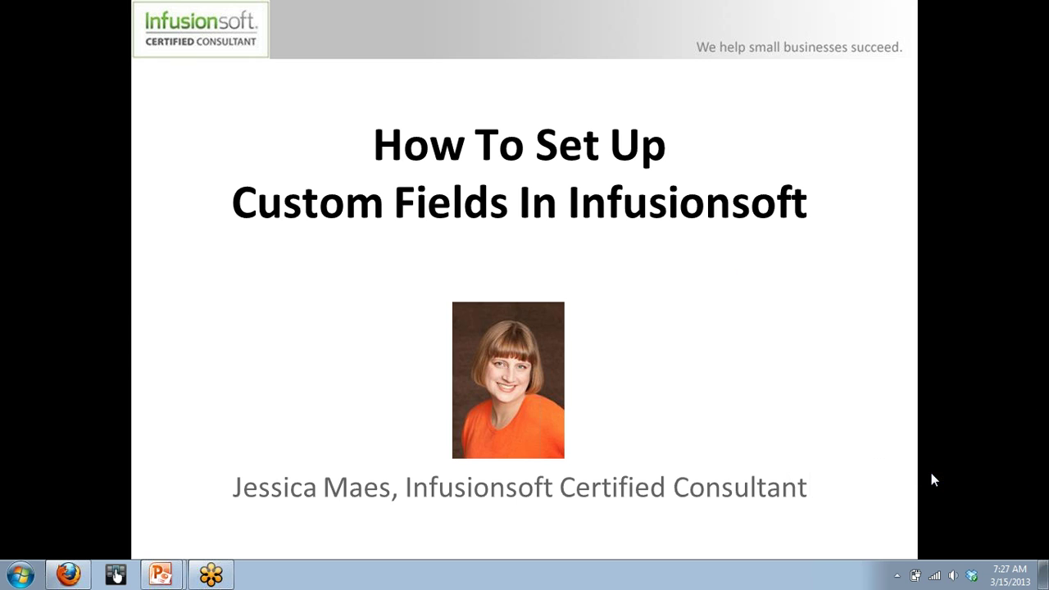
left_click(71, 571)
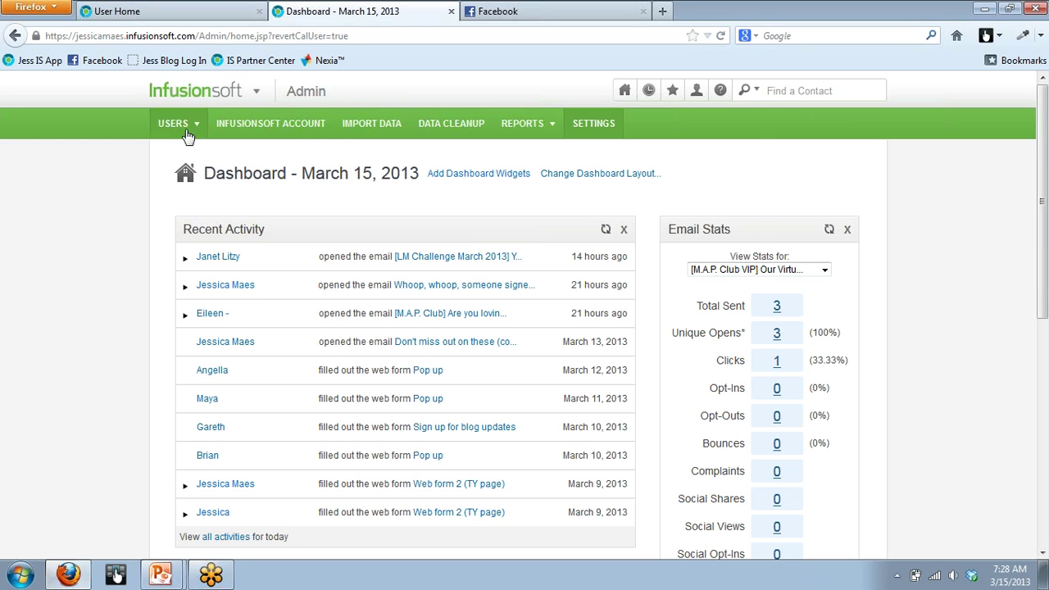
mouse_move(219, 95)
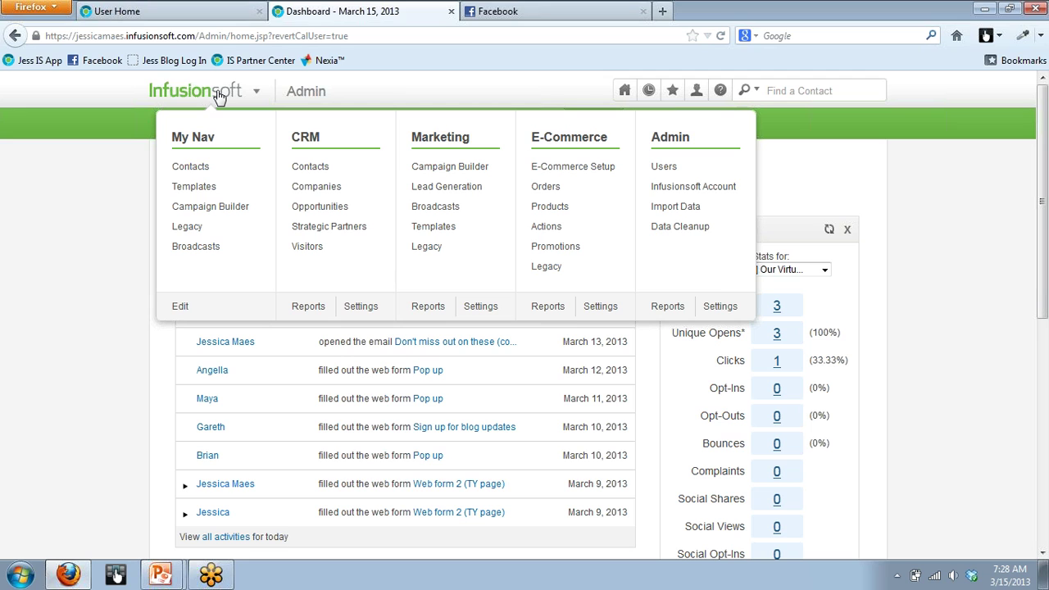
left_click(717, 310)
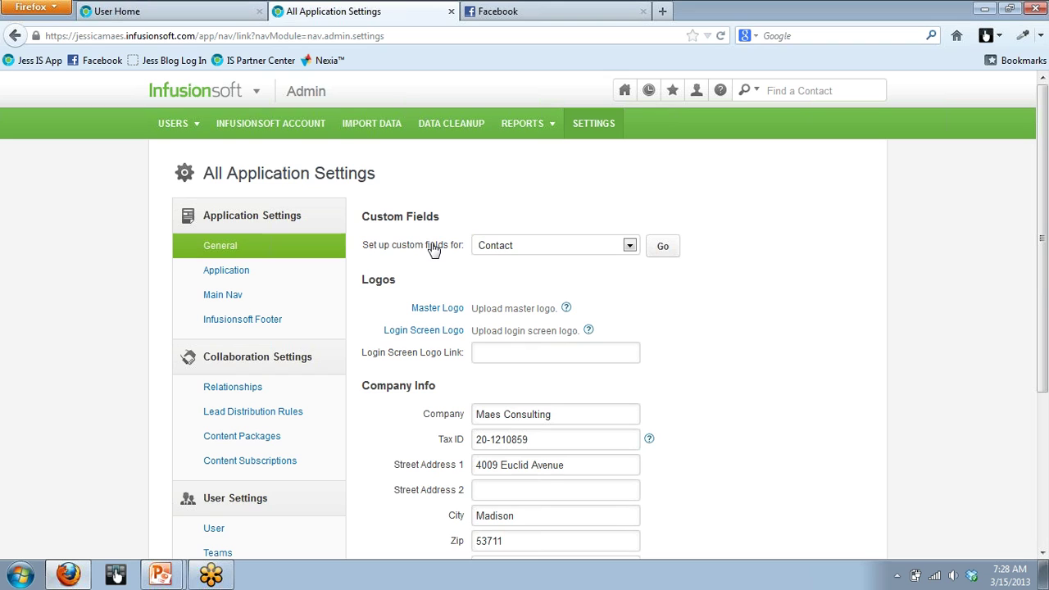
Choose Contact as the record type for custom field setup and open its custom fields page.
left_click(628, 246)
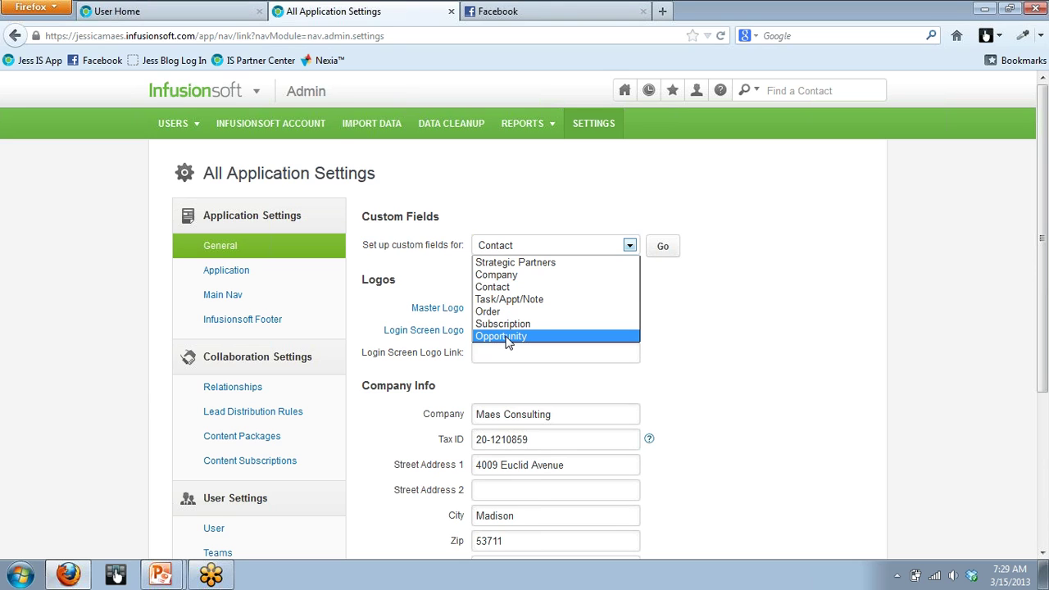
left_click(503, 288)
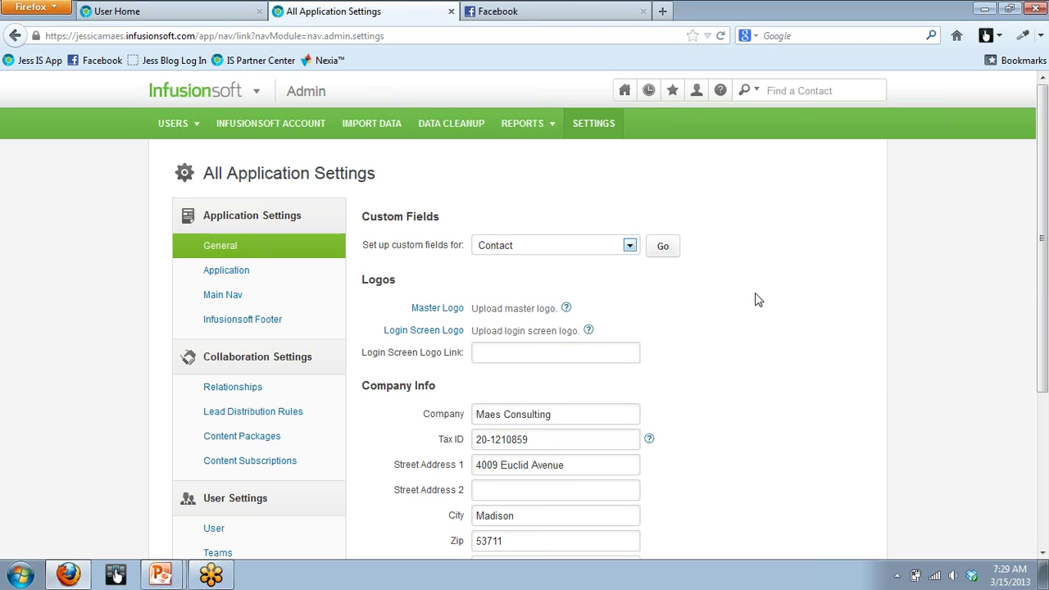
mouse_move(232, 89)
left_click(666, 247)
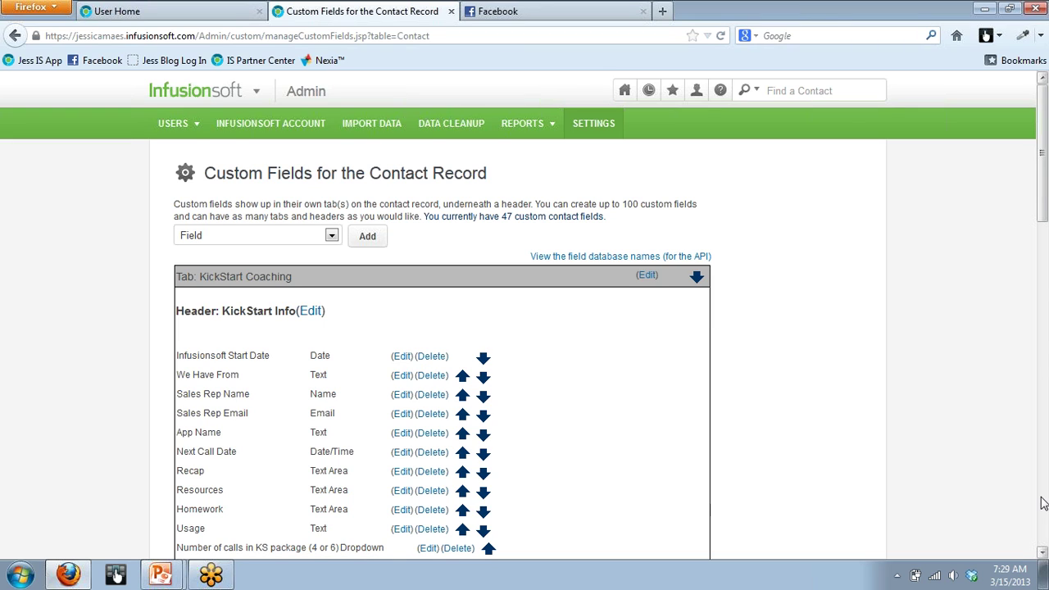
Examine the contact record's existing custom tabs, headers and fields, and the kinds of item that can be added.
left_click(1042, 553)
left_click_drag(1043, 553, 1042, 553)
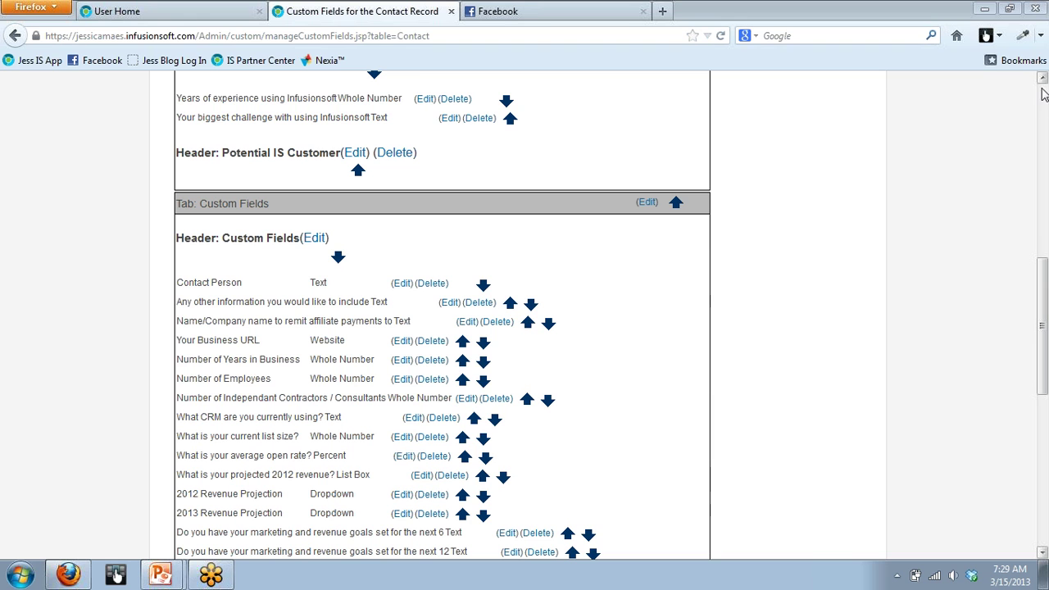
left_click_drag(1042, 78, 1042, 78)
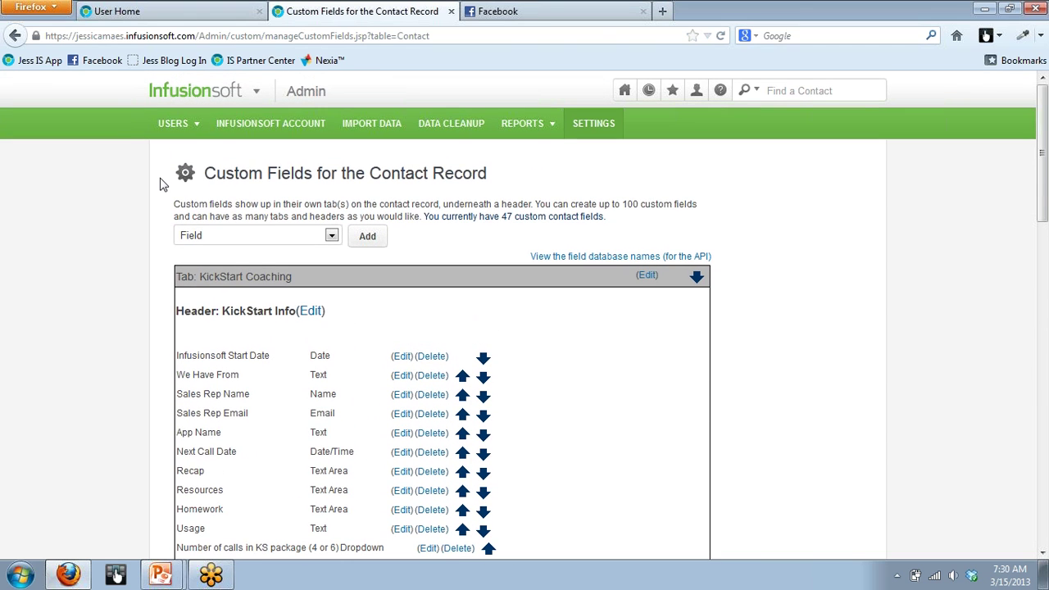
left_click_drag(163, 164, 515, 178)
left_click(518, 180)
left_click(332, 237)
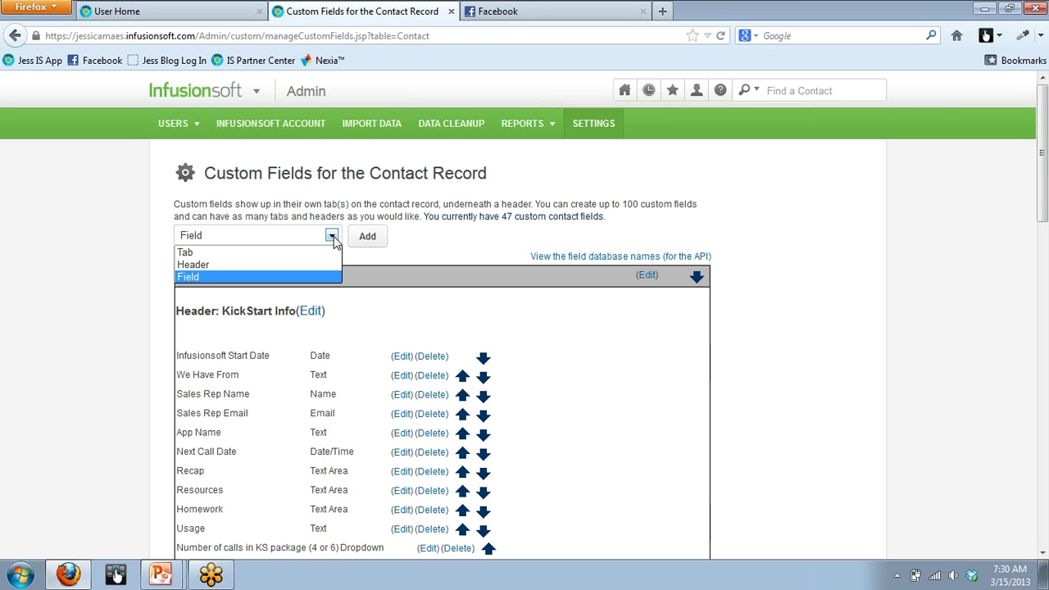
left_click(437, 244)
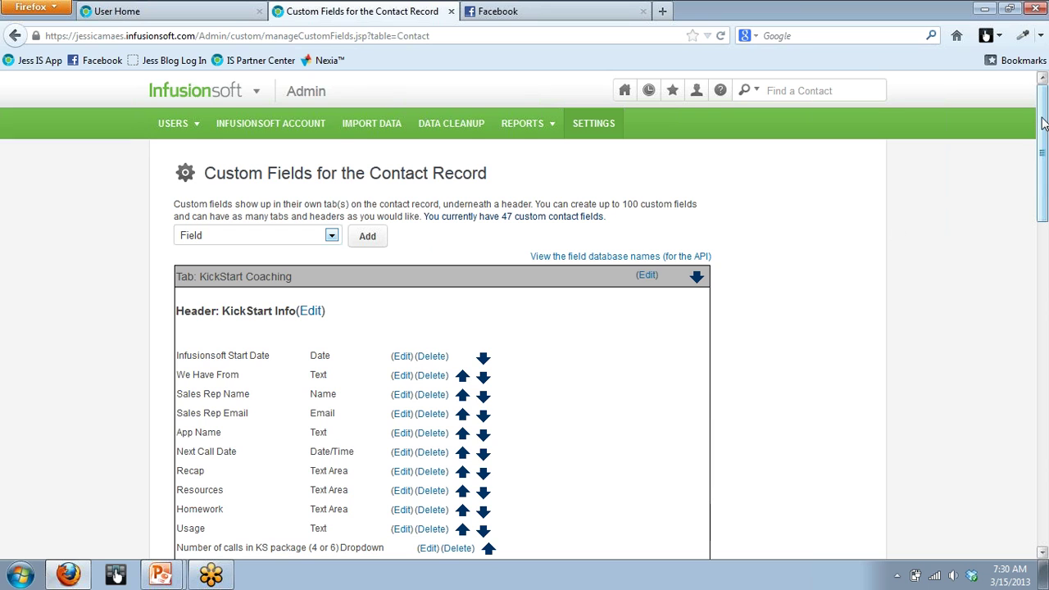
left_click_drag(1043, 125, 1044, 154)
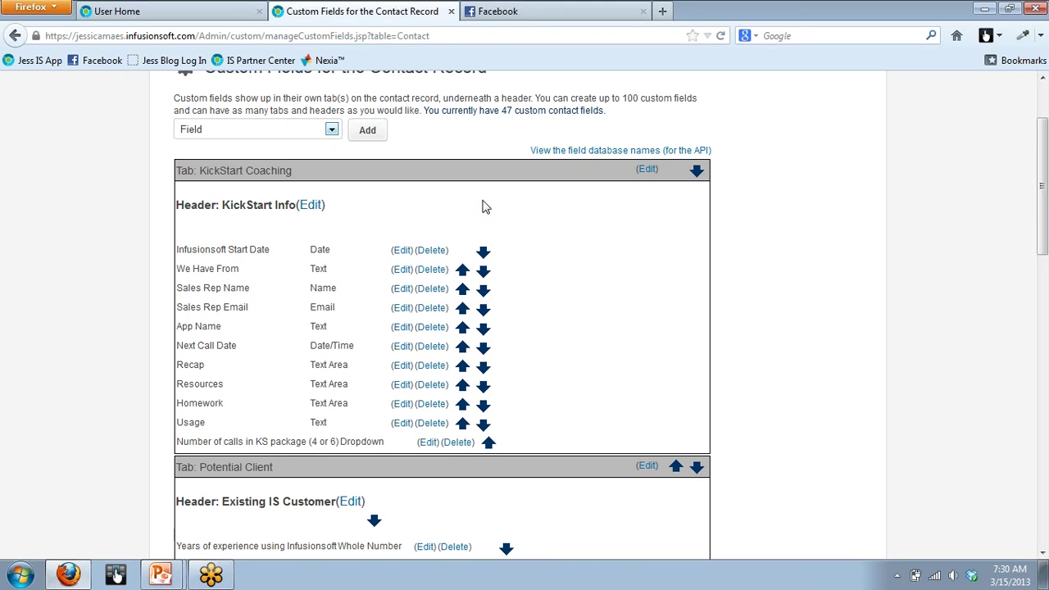
scroll(562, 292, "up", 2)
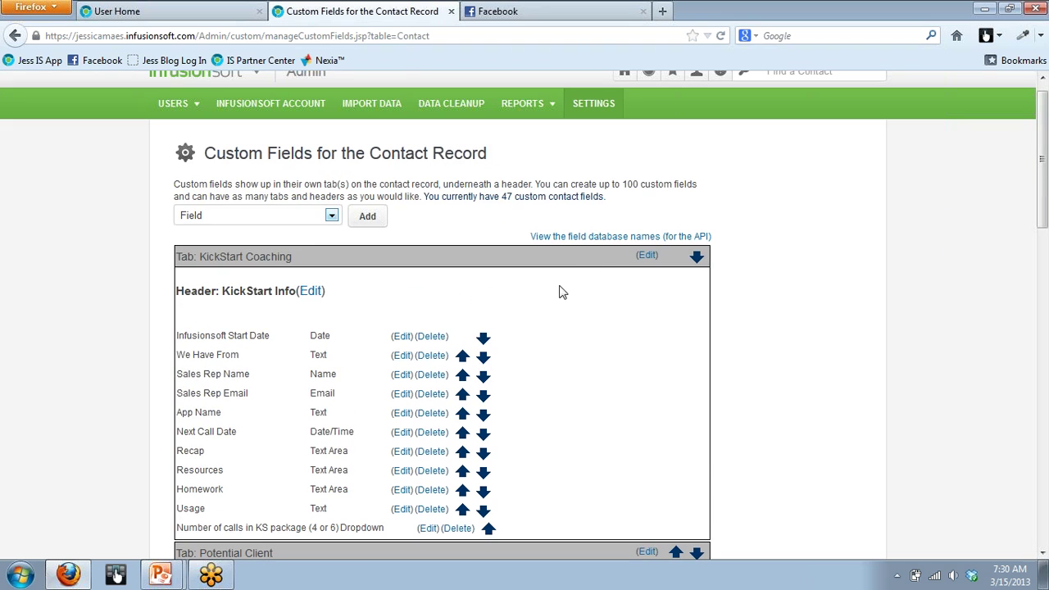
Start a new custom field for the contact record and name it demo.
left_click(367, 221)
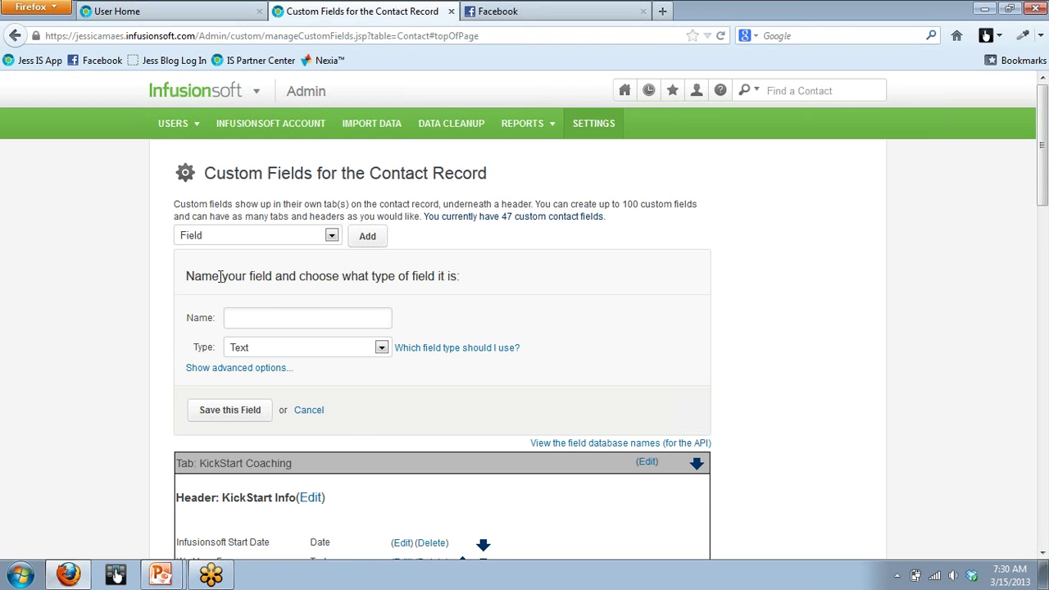
left_click(300, 319)
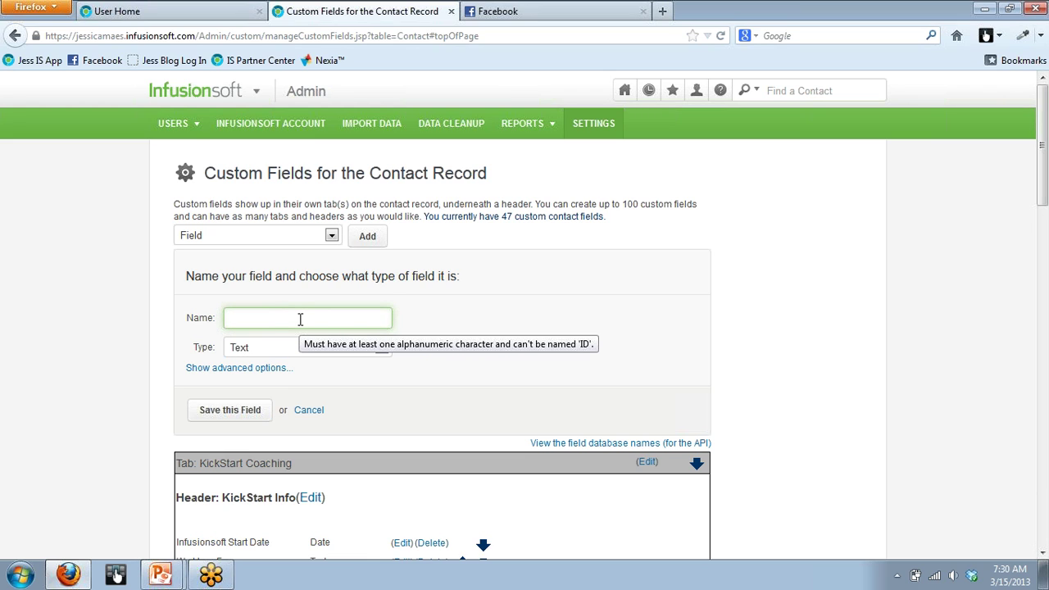
type("demo")
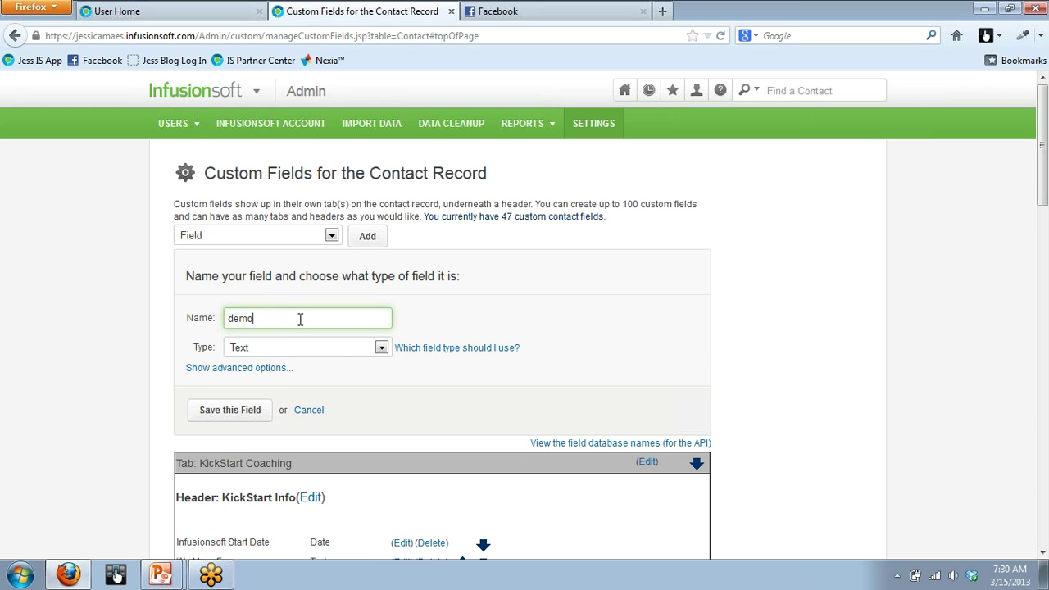
Review the available field types, keep Text, show the advanced options and save the demo field.
left_click(382, 348)
left_click(382, 348)
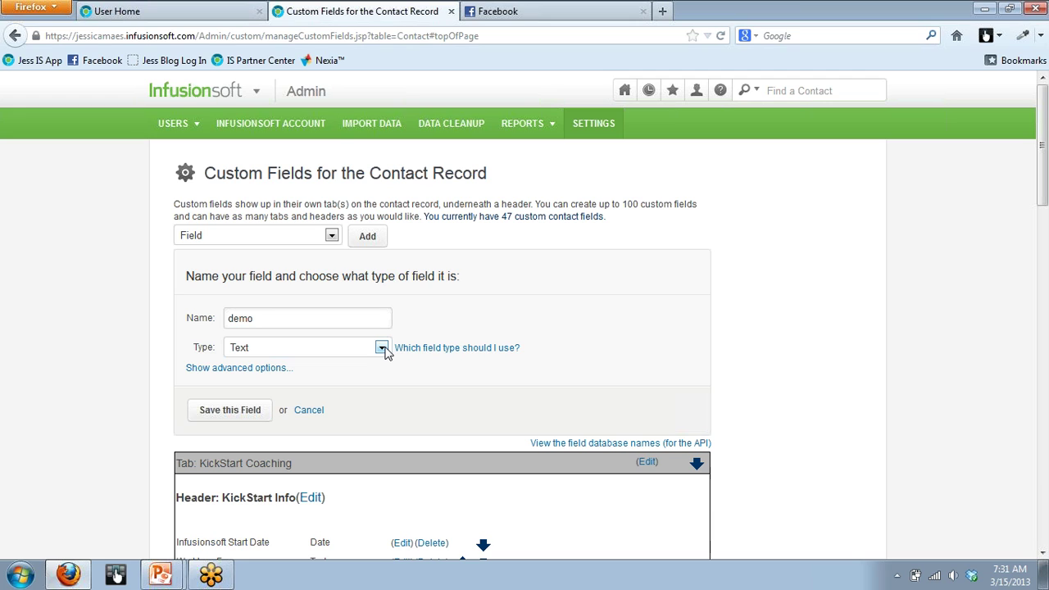
left_click(382, 348)
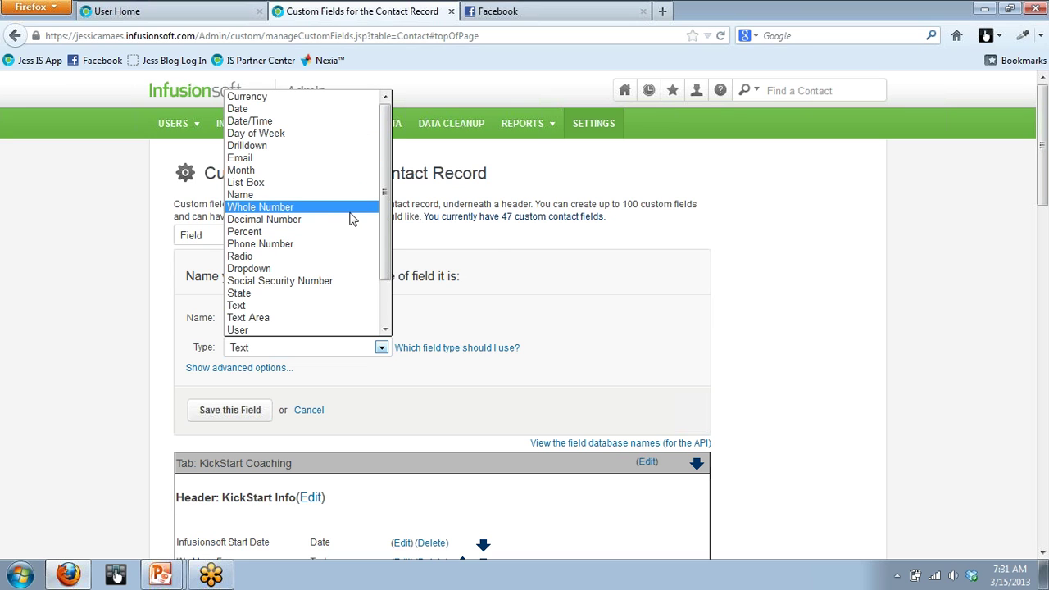
left_click(487, 252)
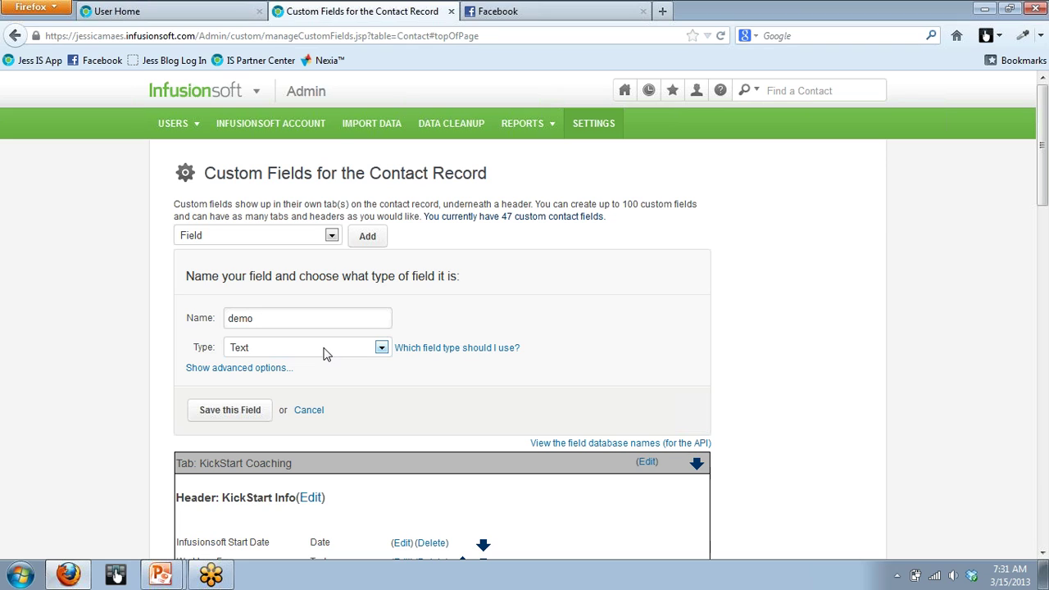
left_click(246, 370)
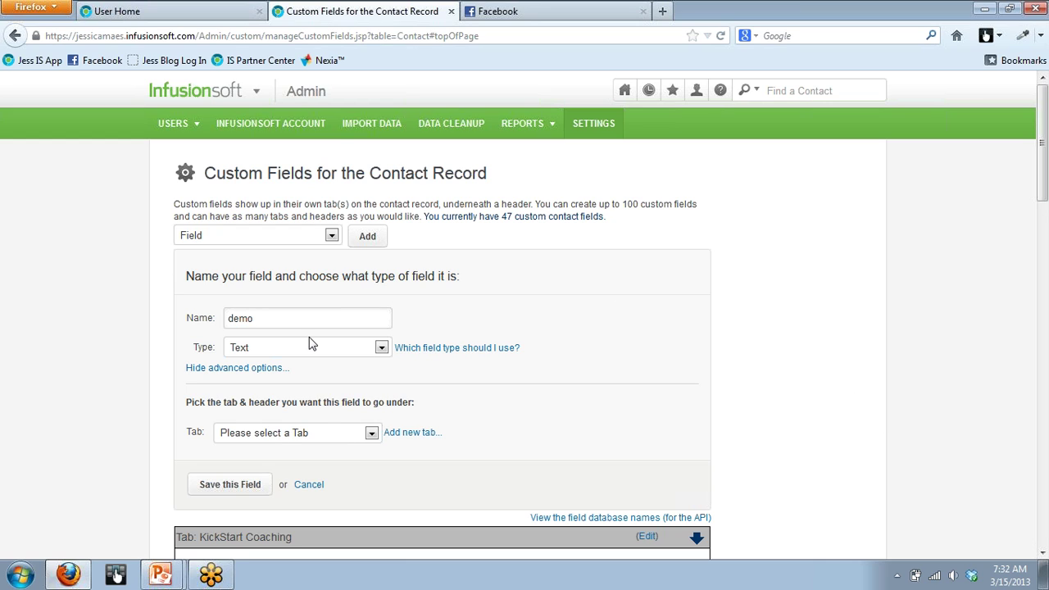
left_click(231, 484)
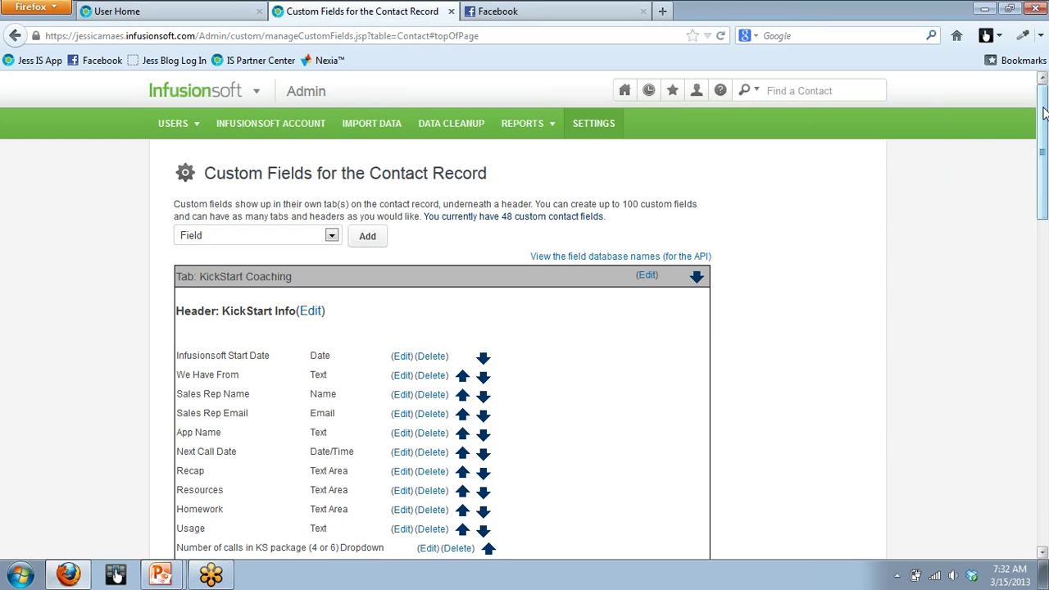
Check for the demo field in the custom fields list and among the Custom Fields of an existing contact record.
left_click_drag(1044, 113, 990, 455)
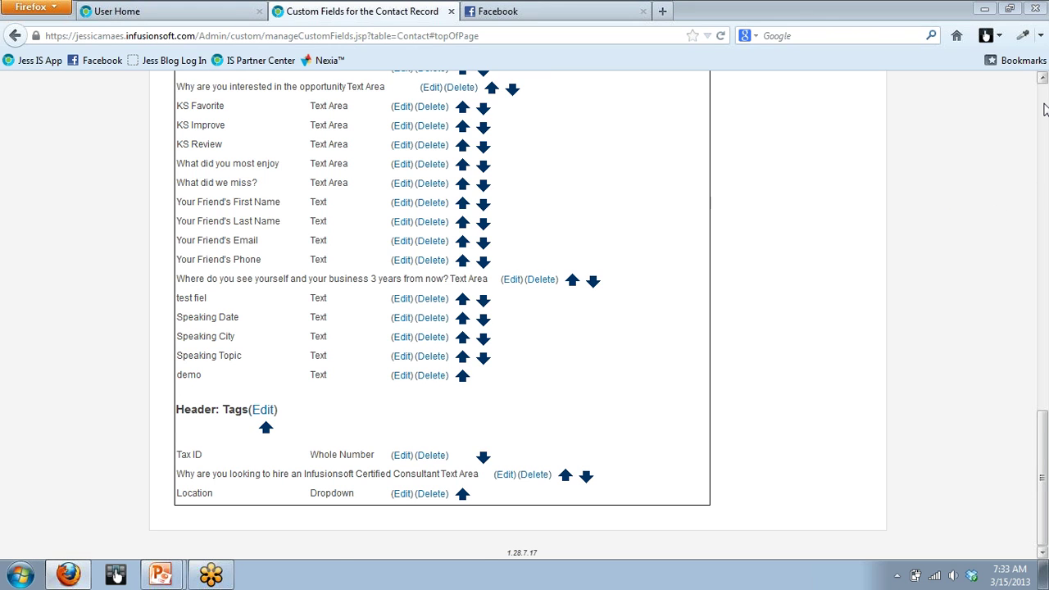
scroll(1045, 104, "up", 15)
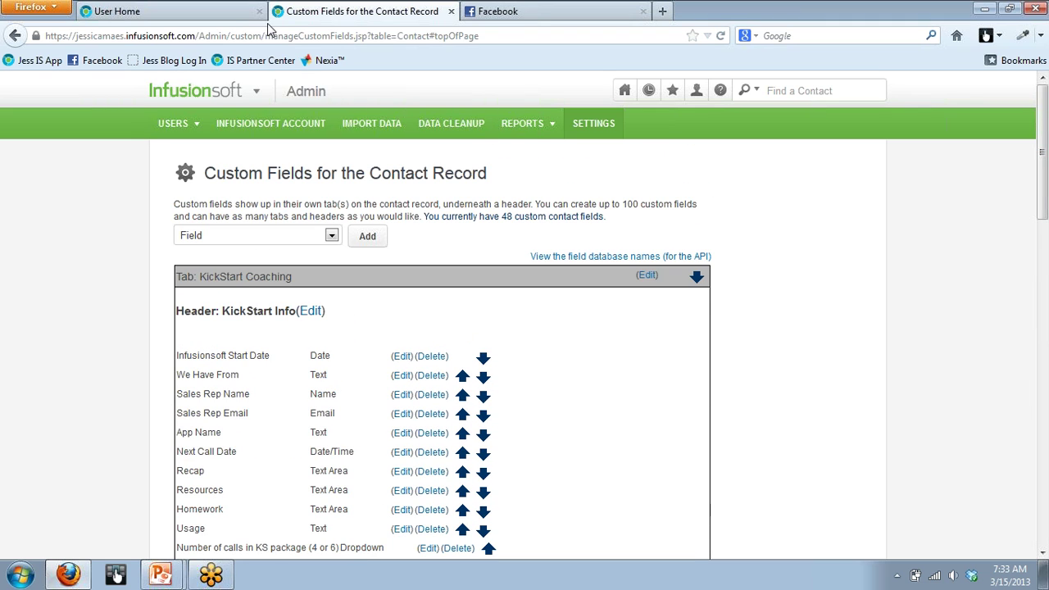
left_click(205, 16)
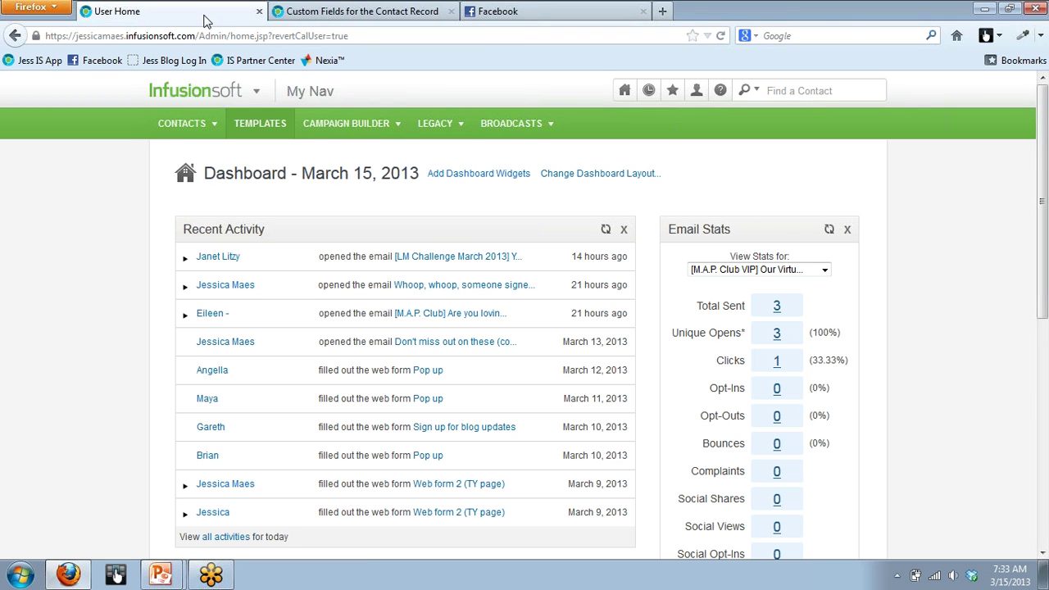
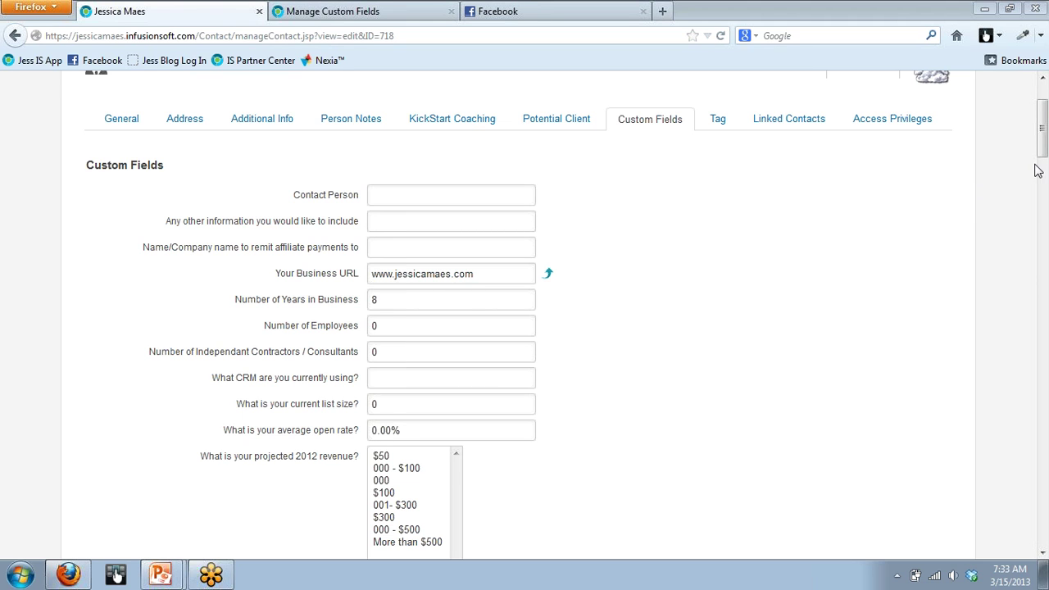
left_click_drag(1040, 140, 689, 309)
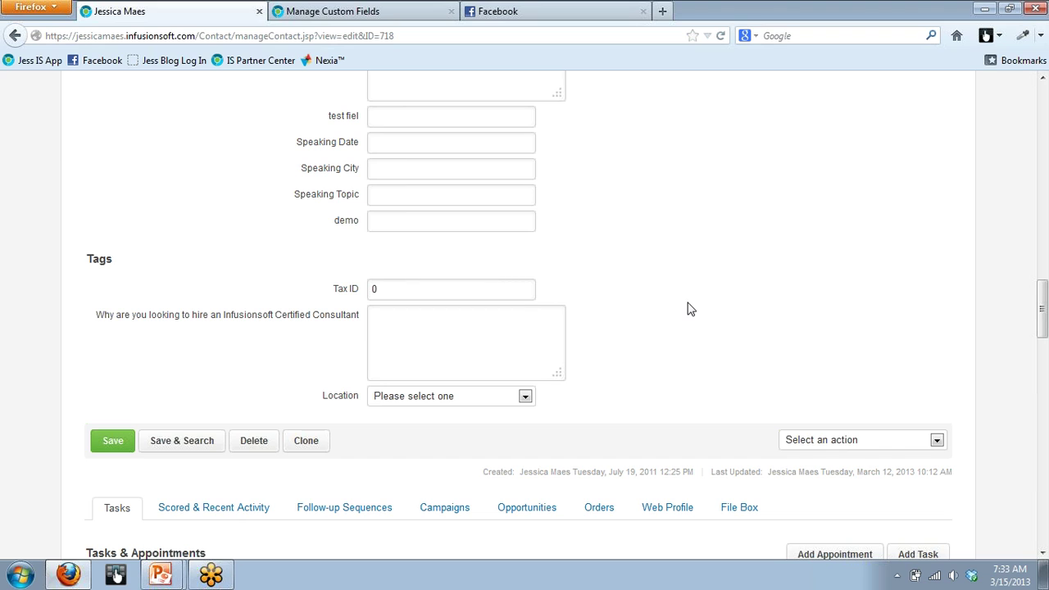
left_click(505, 220)
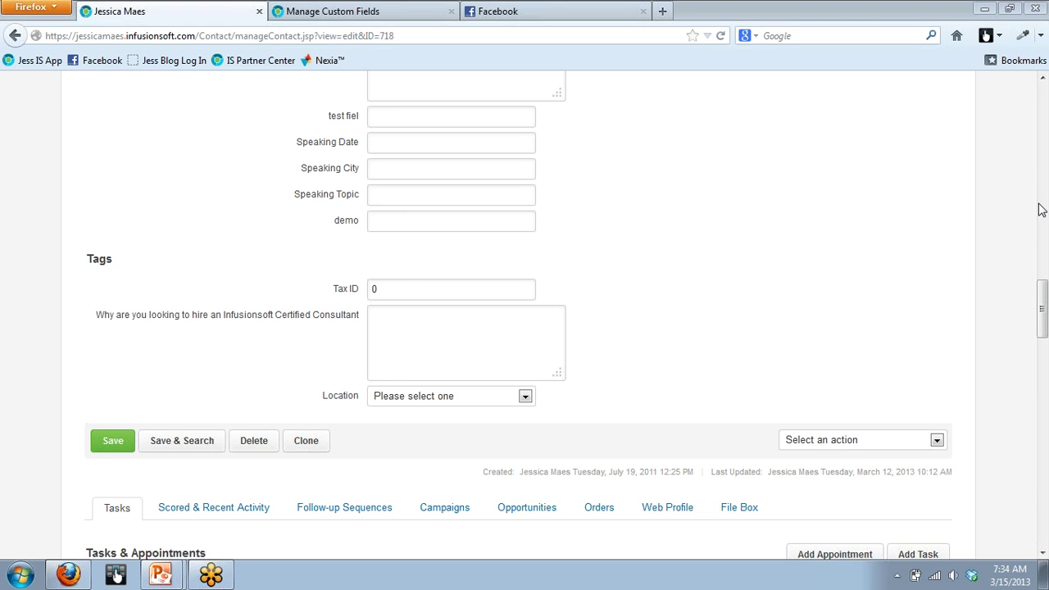
View the contact record's Potential Client and KickStart Coaching custom field sections.
left_click_drag(1040, 229, 1031, 132)
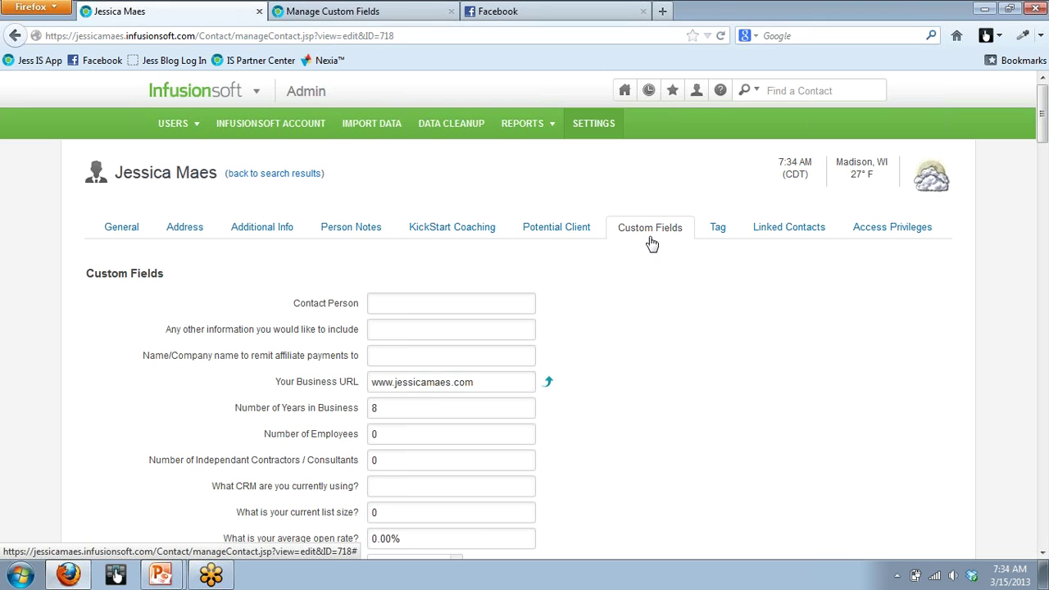
left_click(557, 233)
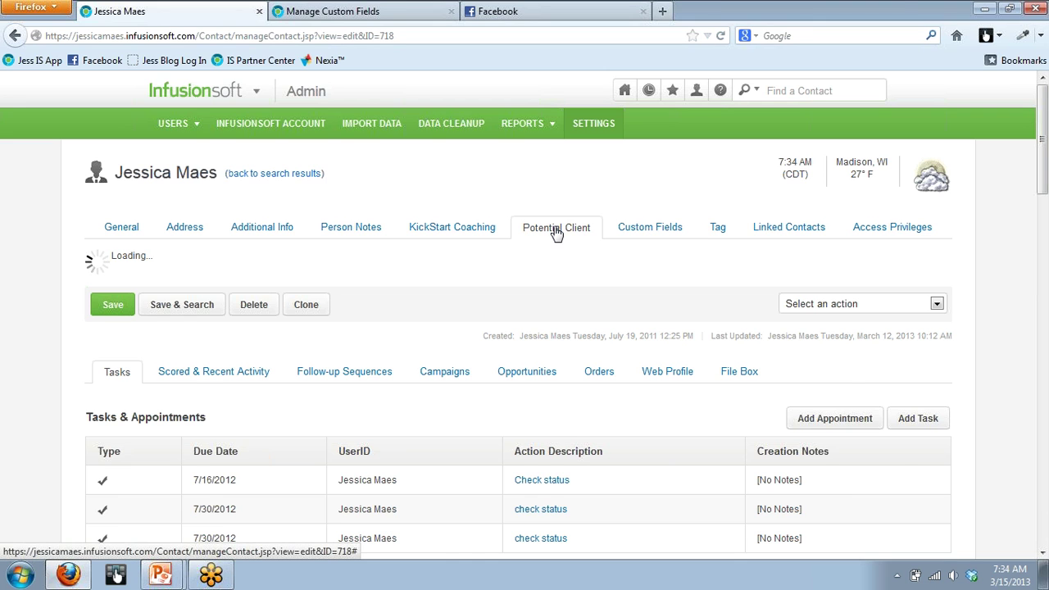
left_click(479, 233)
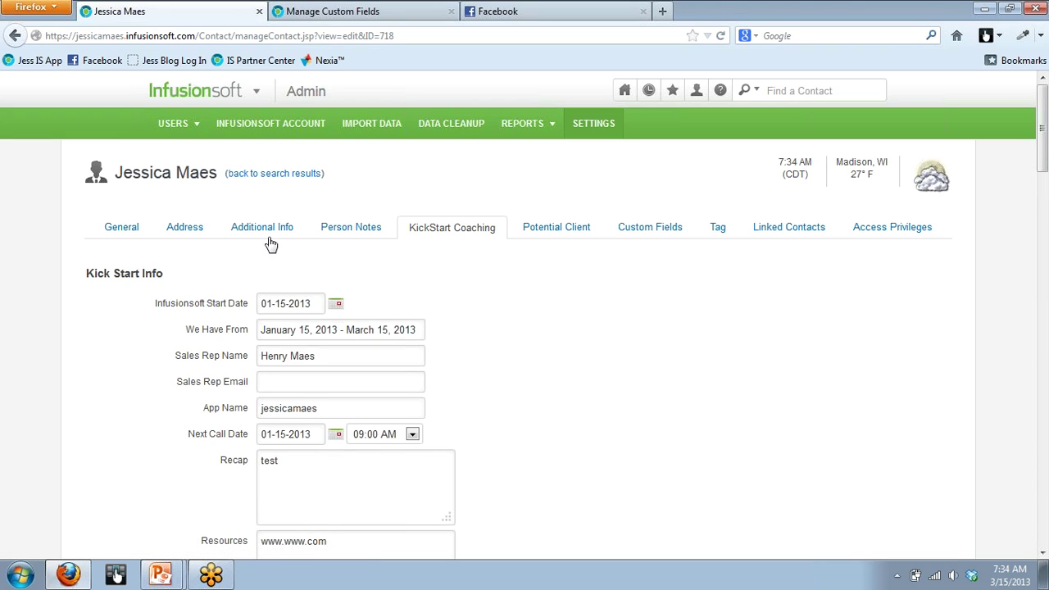
Return to the custom fields management page and go from there to the Marketing templates.
left_click(356, 13)
mouse_move(235, 96)
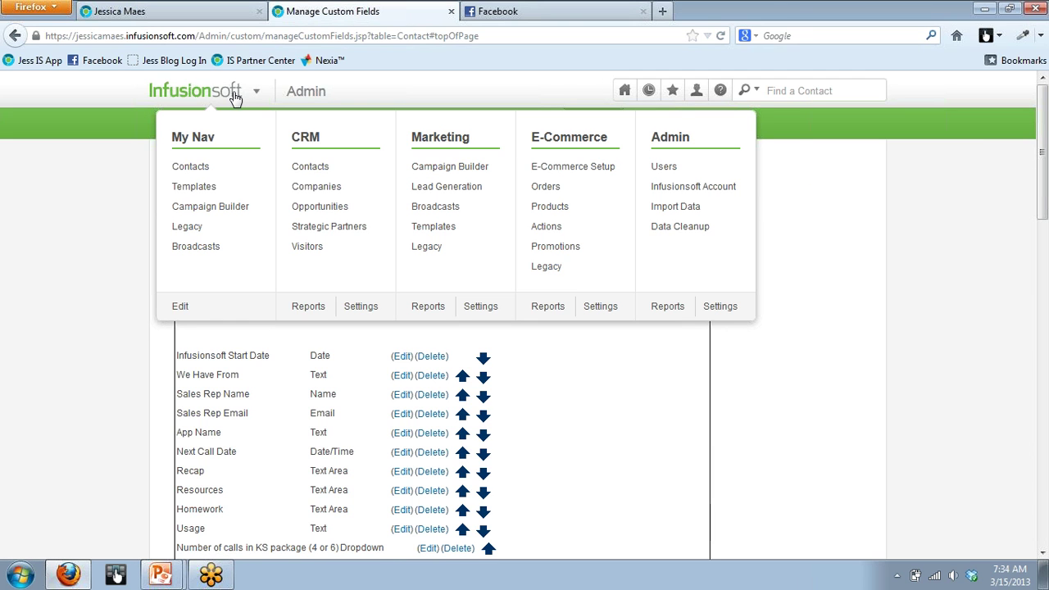
left_click(193, 13)
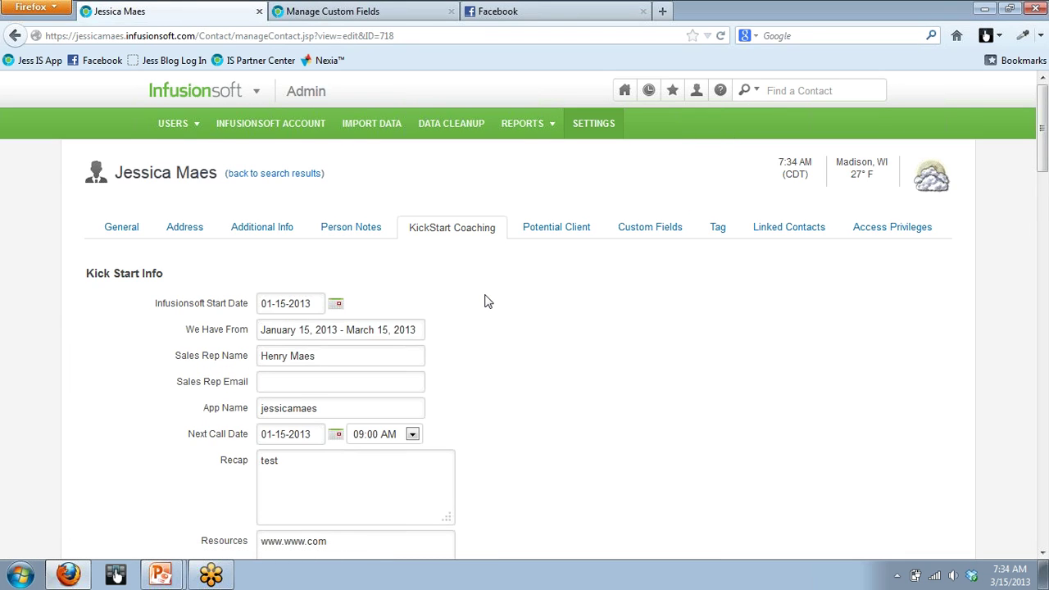
left_click(333, 12)
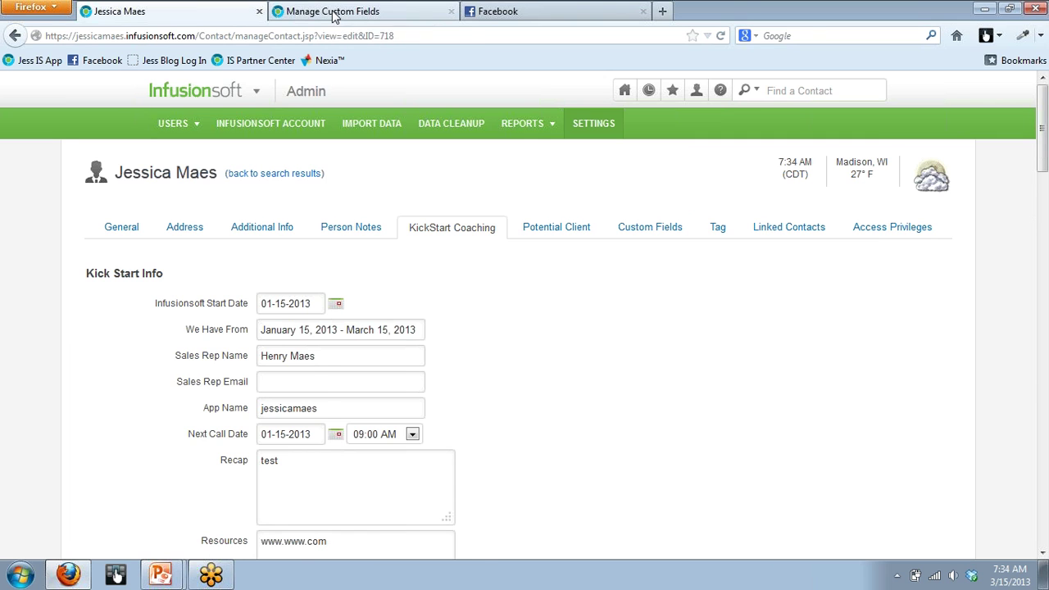
left_click(240, 103)
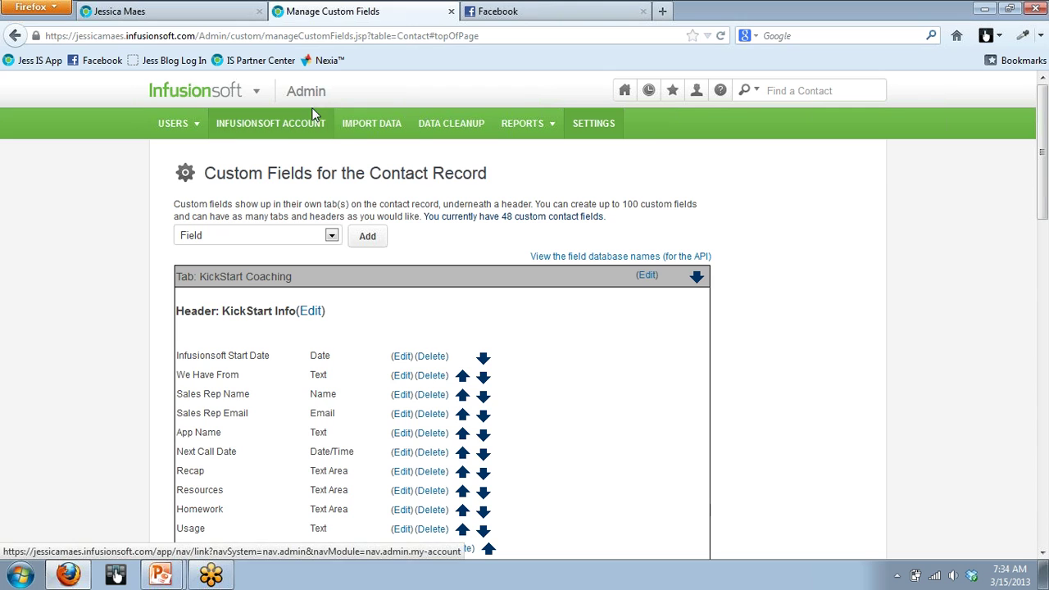
mouse_move(215, 104)
left_click(428, 229)
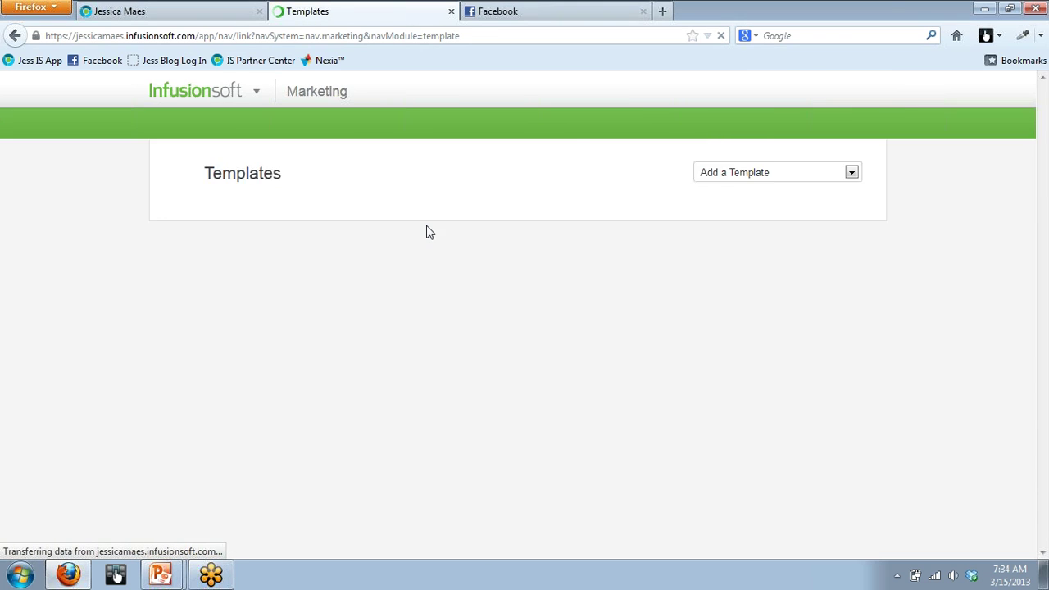
Open the demo email template and bring up its email body for editing.
left_click(224, 343)
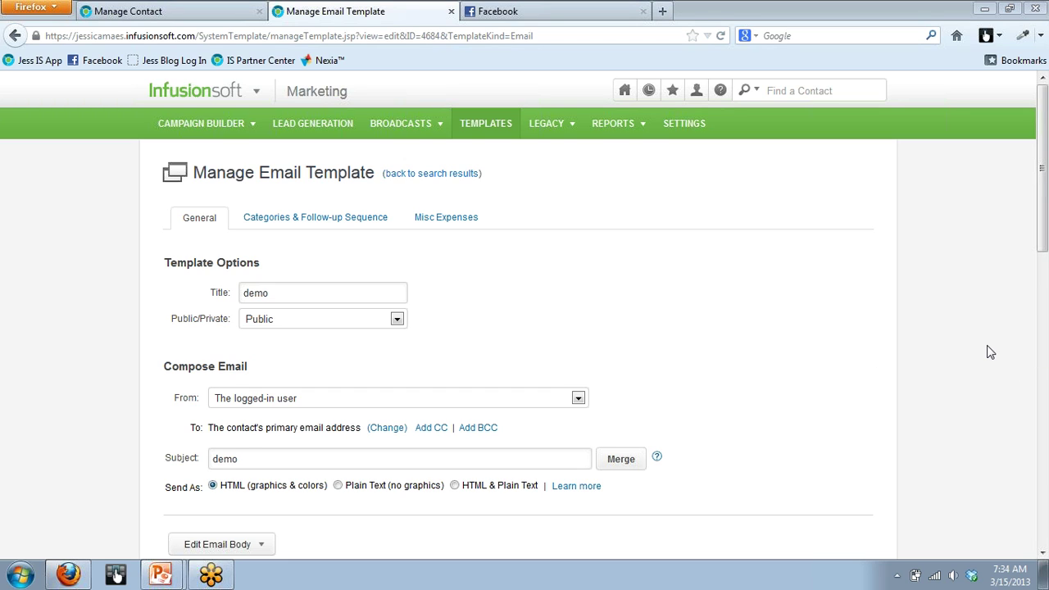
left_click_drag(1040, 209, 1033, 299)
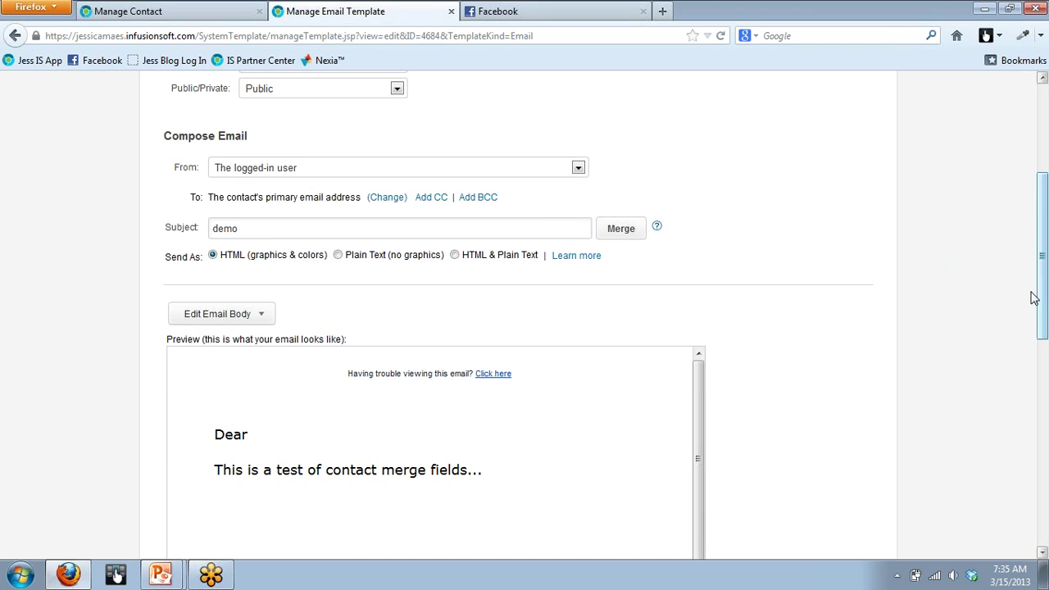
left_click(224, 313)
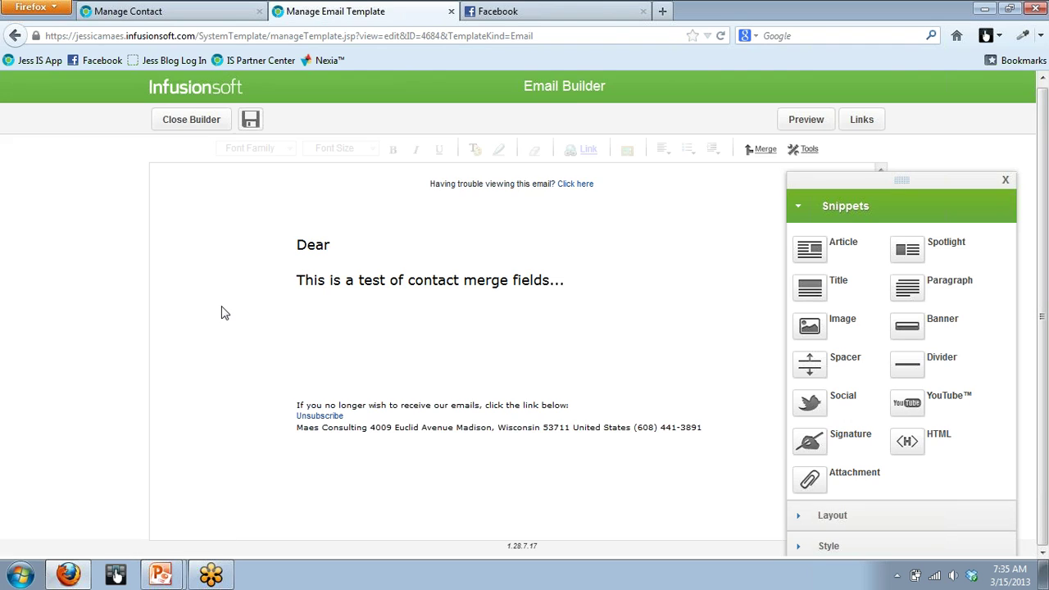
Insert the First Name merge field from the most common contact fields after "Dear" in the email body.
left_click(354, 251)
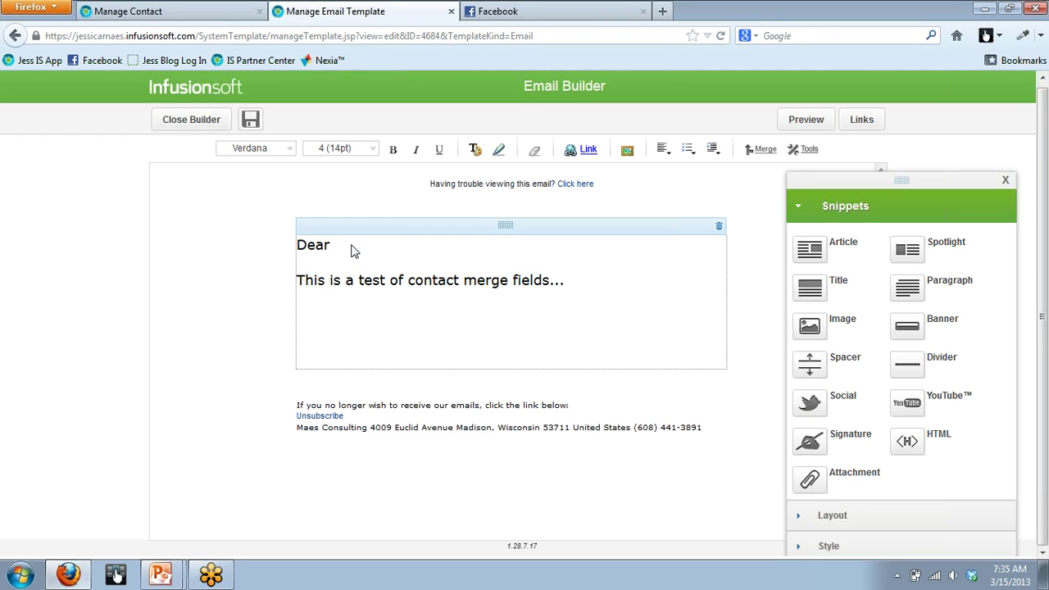
left_click(763, 150)
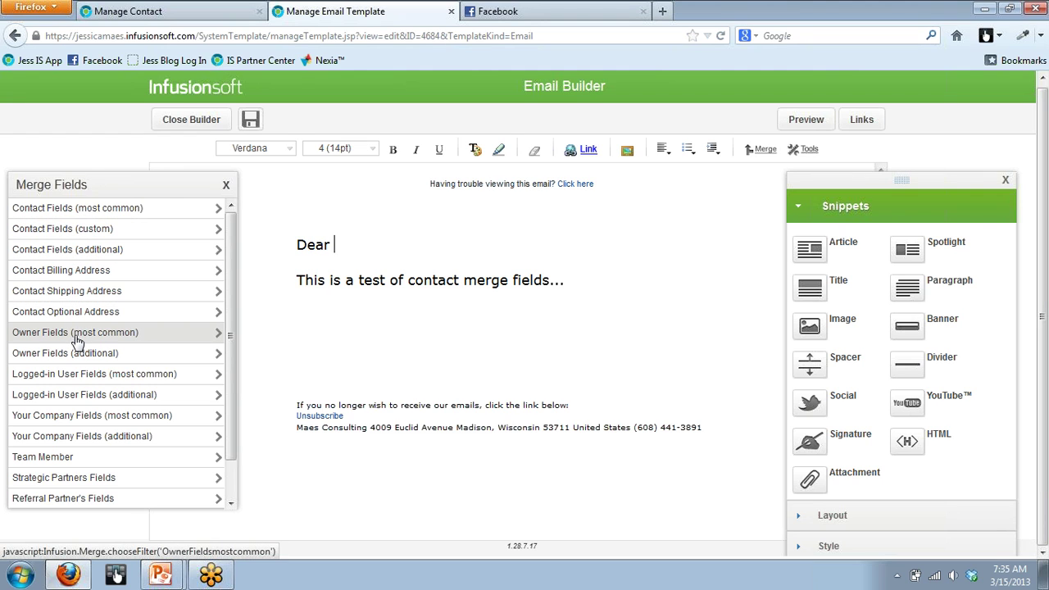
left_click(100, 232)
left_click_drag(229, 229, 223, 186)
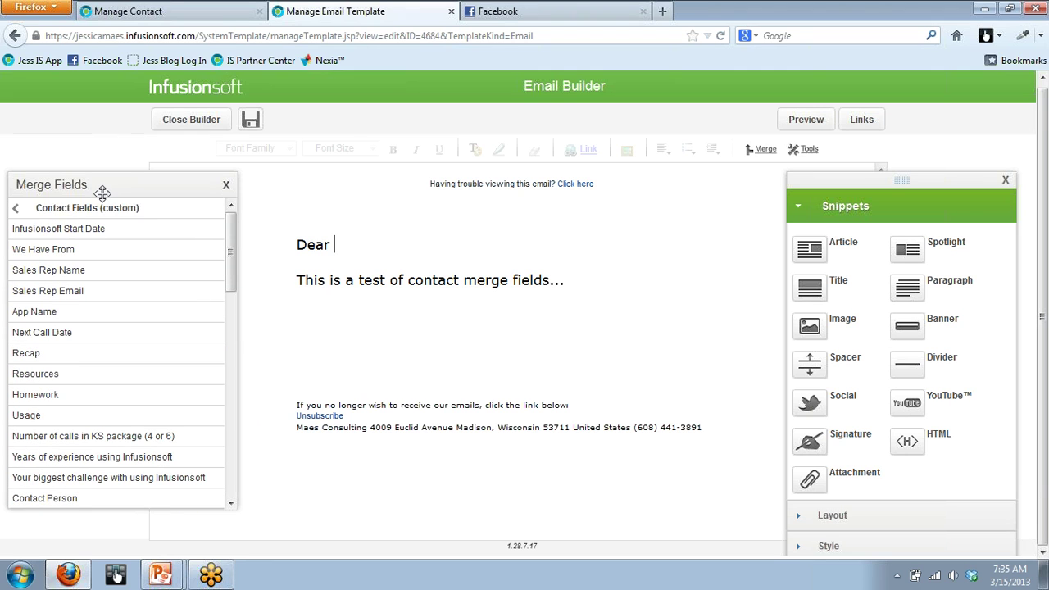
left_click(16, 208)
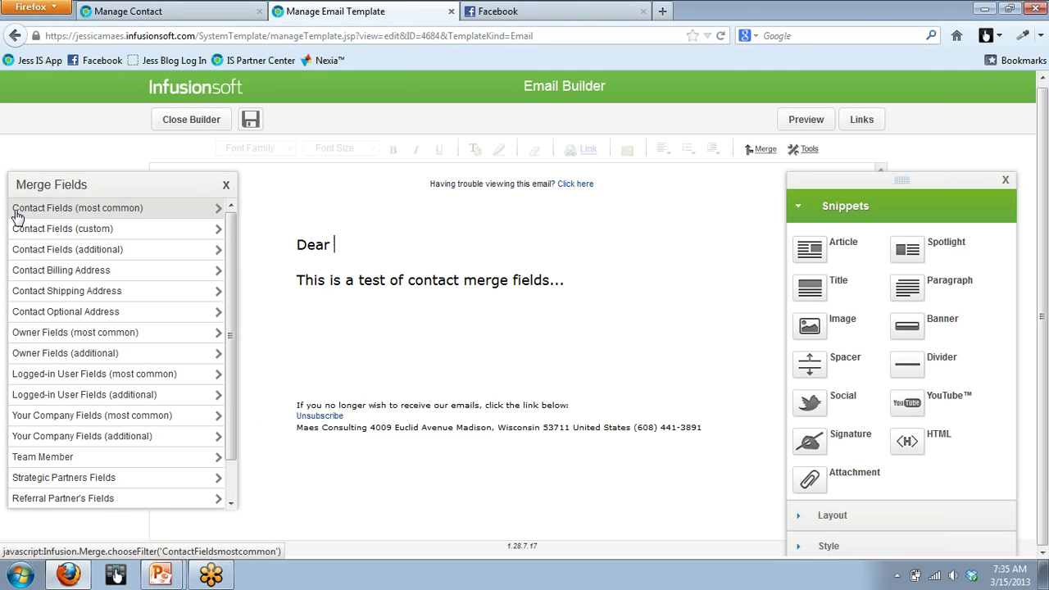
left_click(67, 211)
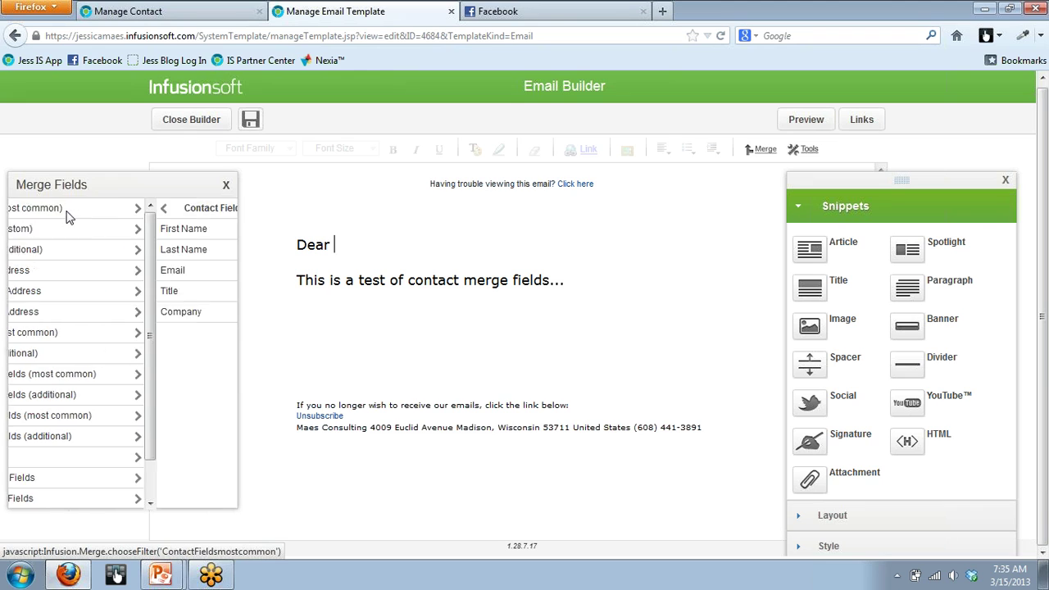
left_click(49, 229)
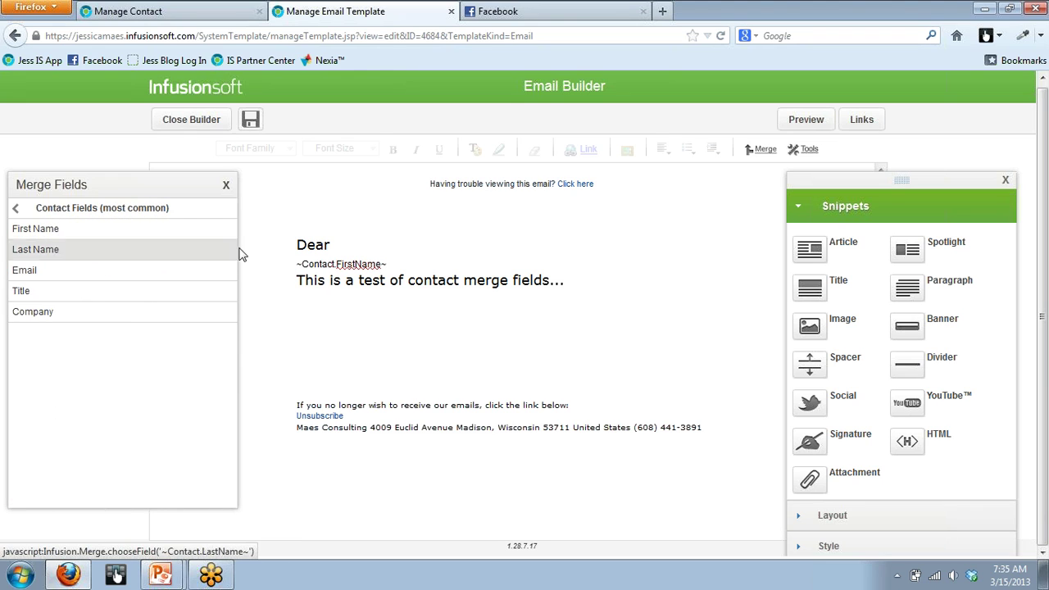
Put the First Name merge field on the "Dear" line followed by a comma, and add blank lines around the test sentence.
left_click(352, 246)
key("Delete")
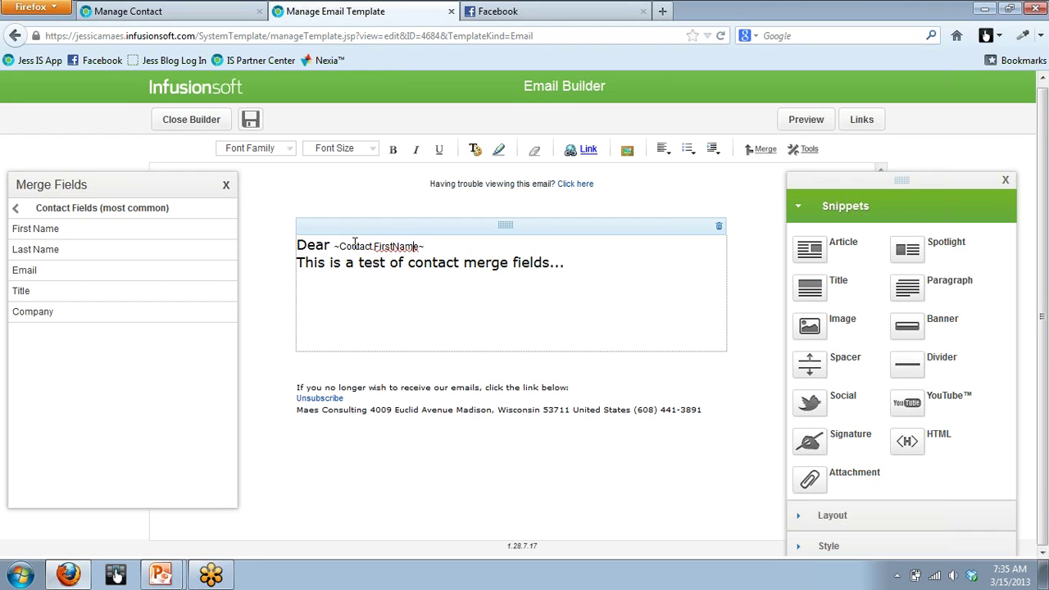
type(",")
key("Return")
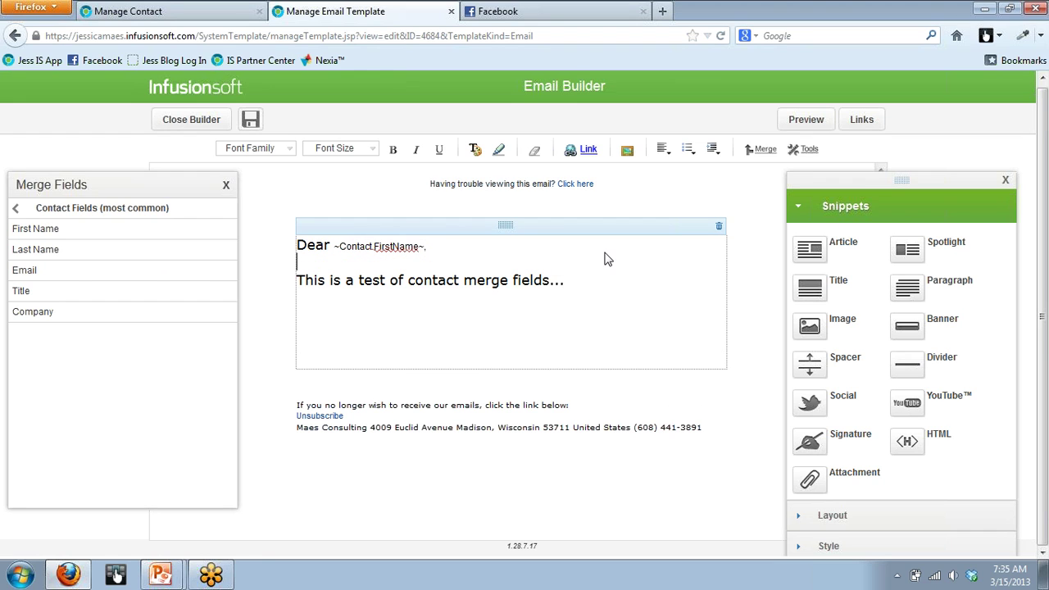
key("Return")
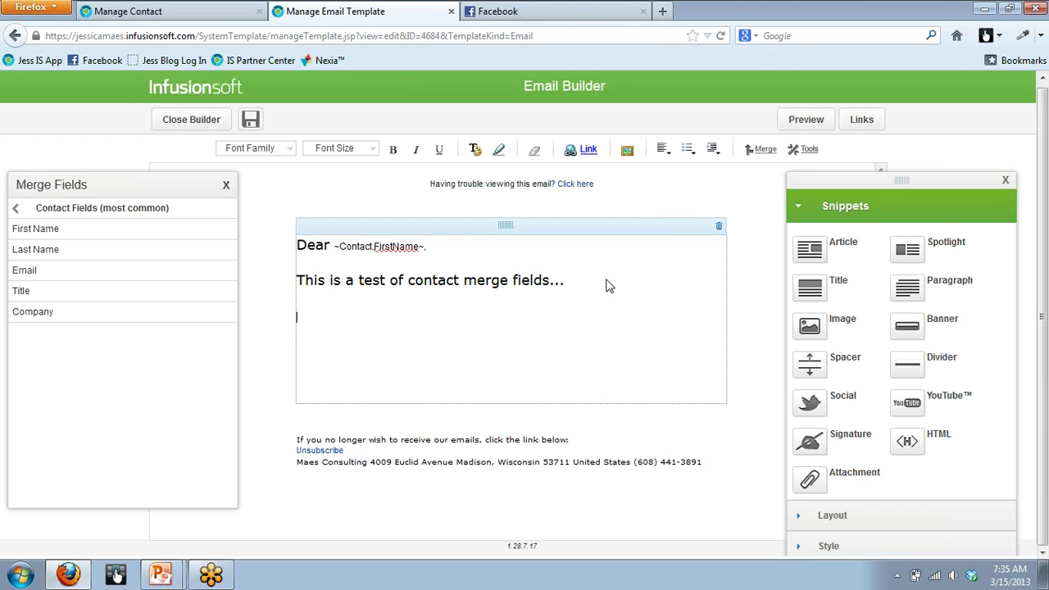
Insert the custom contact merge field demo below the test sentence.
left_click(18, 208)
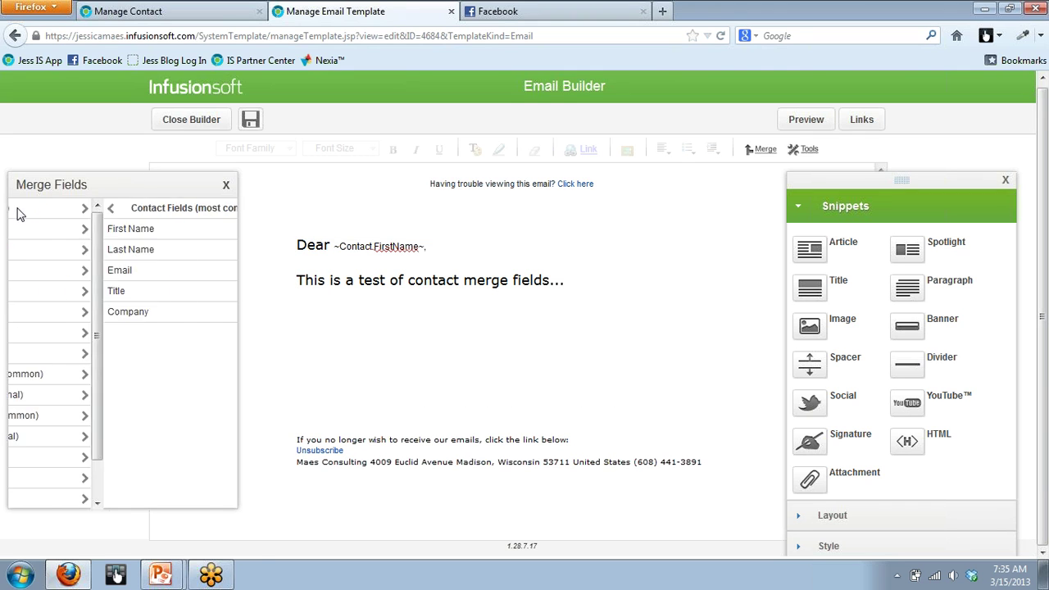
left_click(77, 230)
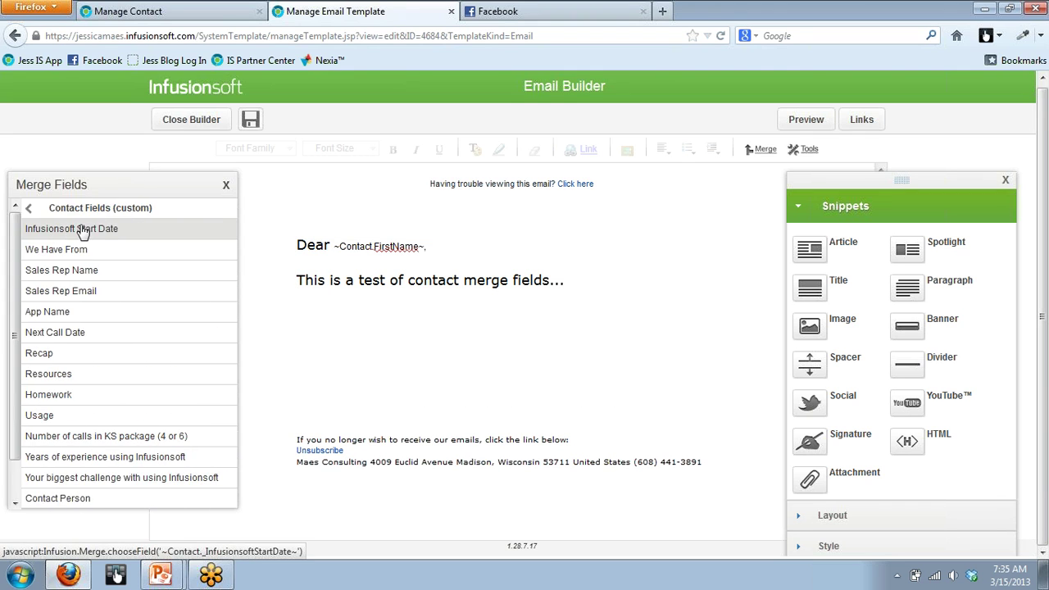
left_click_drag(231, 272, 238, 491)
left_click(23, 441)
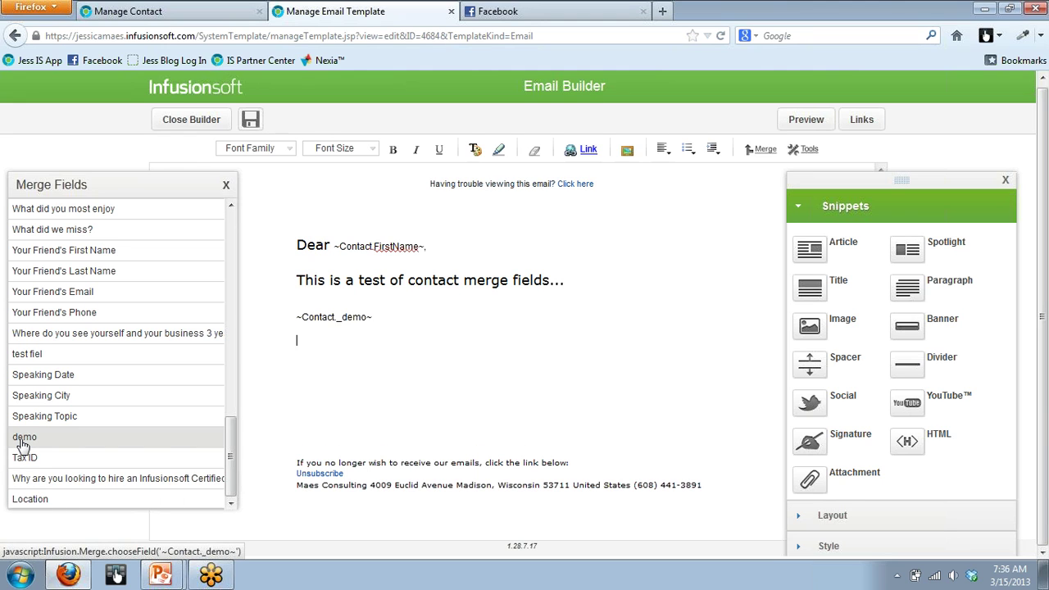
Insert the custom contact merge field "Number of calls in KS package (4 or 6)" below the demo merge field.
left_click(229, 445)
left_click_drag(229, 445, 247, 278)
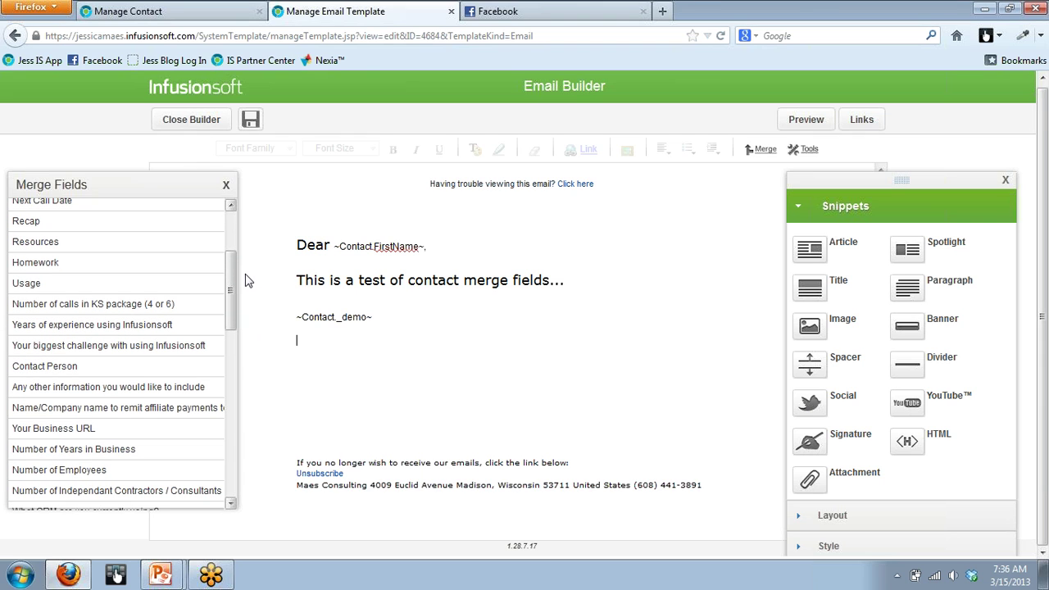
left_click(194, 308)
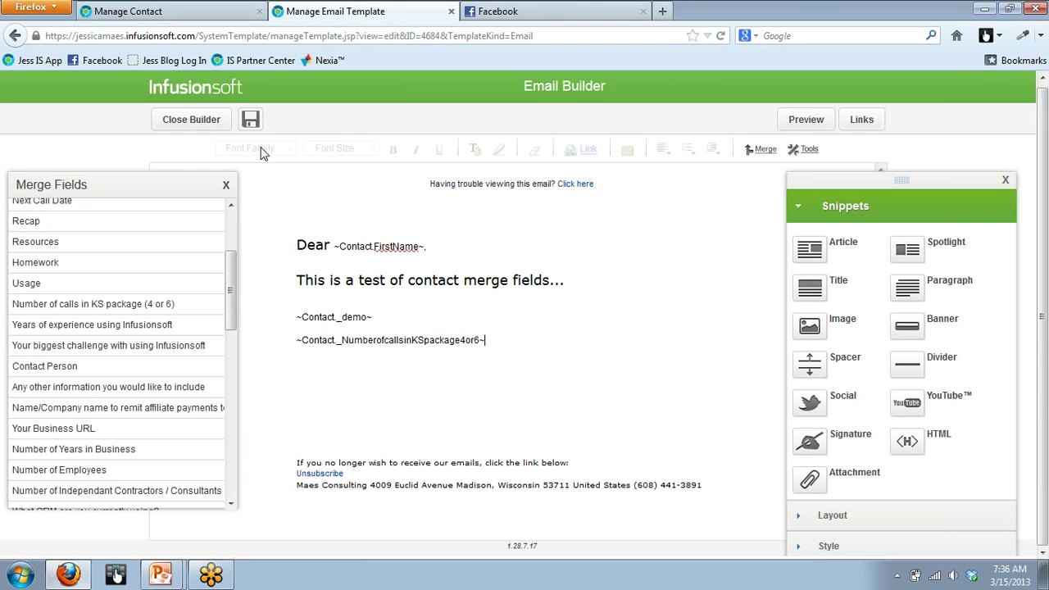
Close the email builder with the changes saved and check the merge fields in the template's preview.
left_click(191, 119)
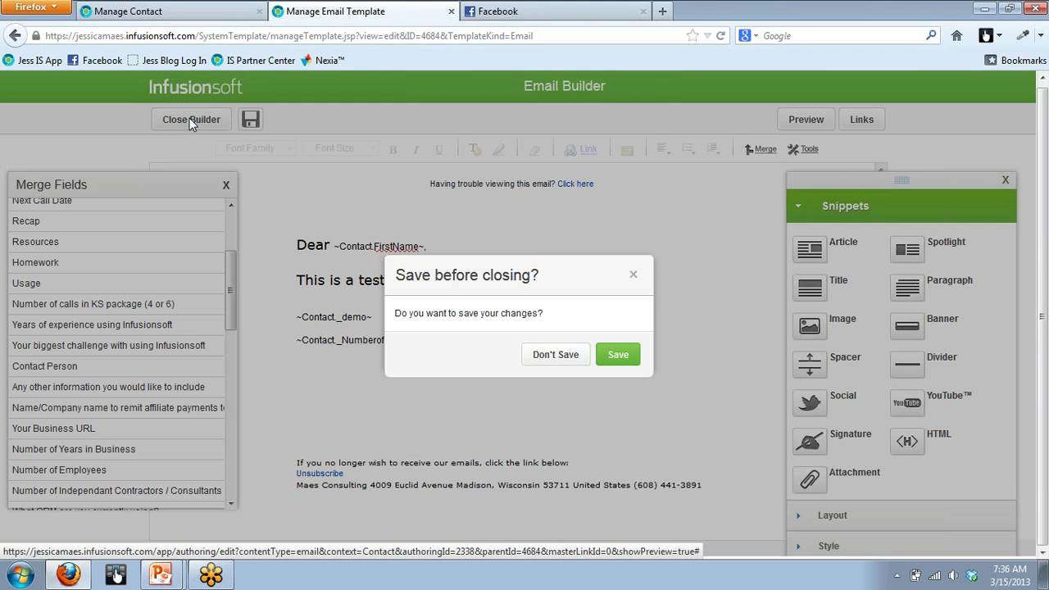
left_click(618, 355)
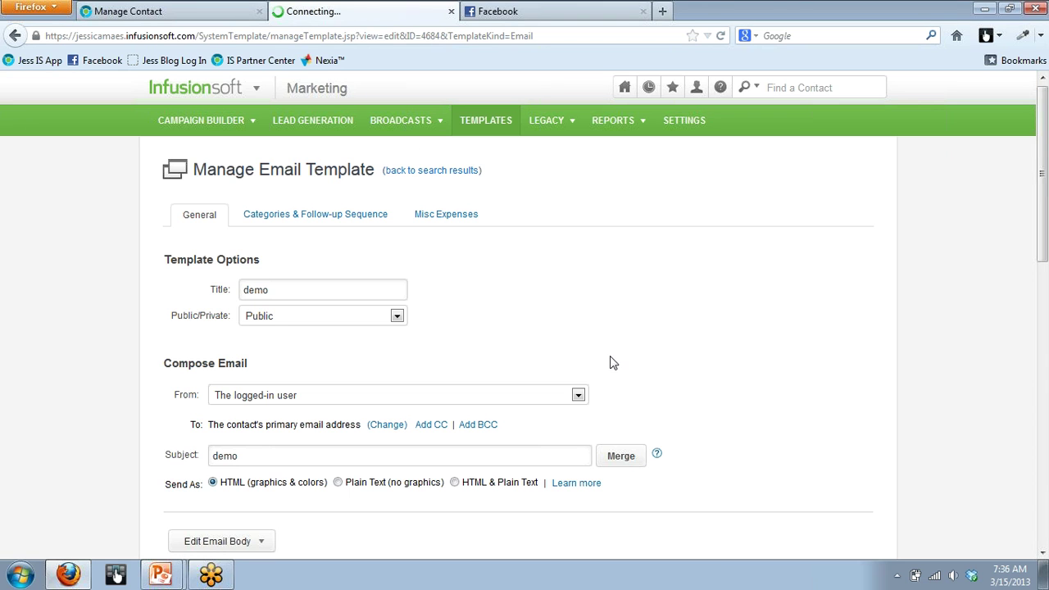
left_click_drag(1043, 217, 1025, 363)
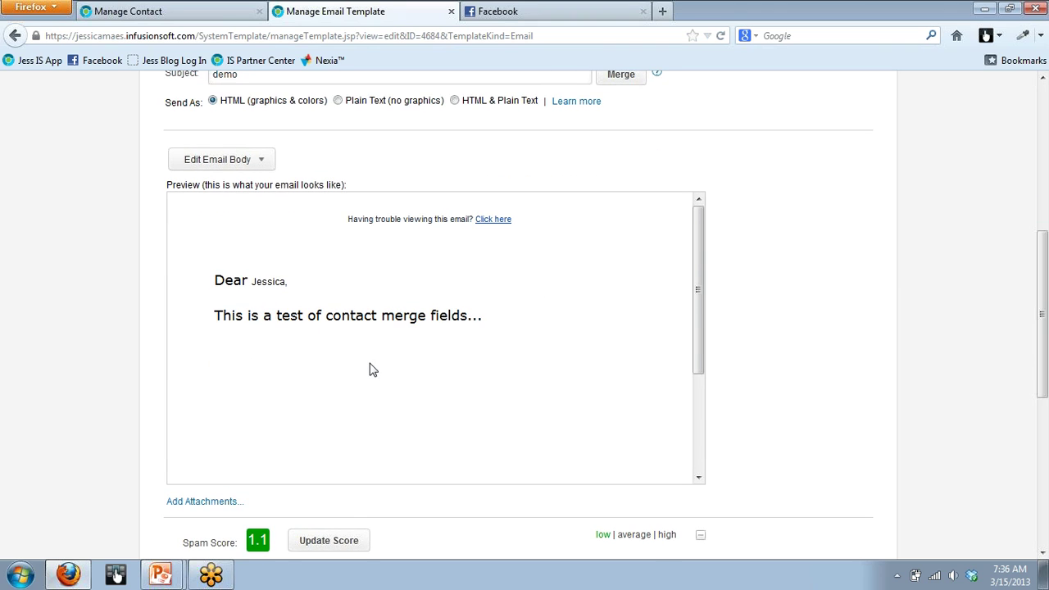
left_click_drag(1038, 282, 1024, 85)
left_click_drag(1041, 275, 1029, 78)
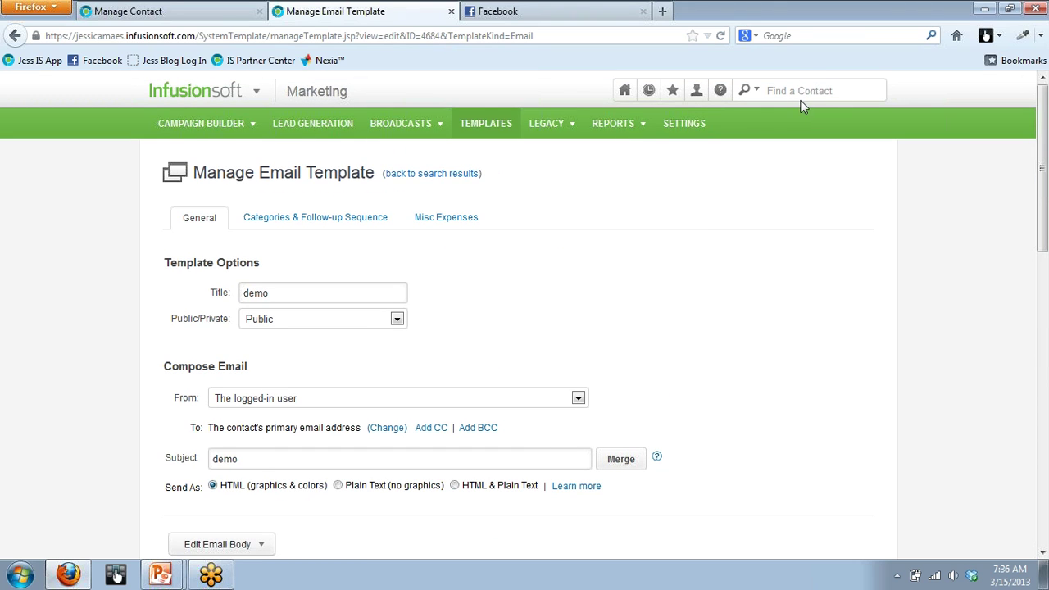
Return to the contact record and review its KickStart Coaching fields, including the number of calls in the package.
left_click(147, 11)
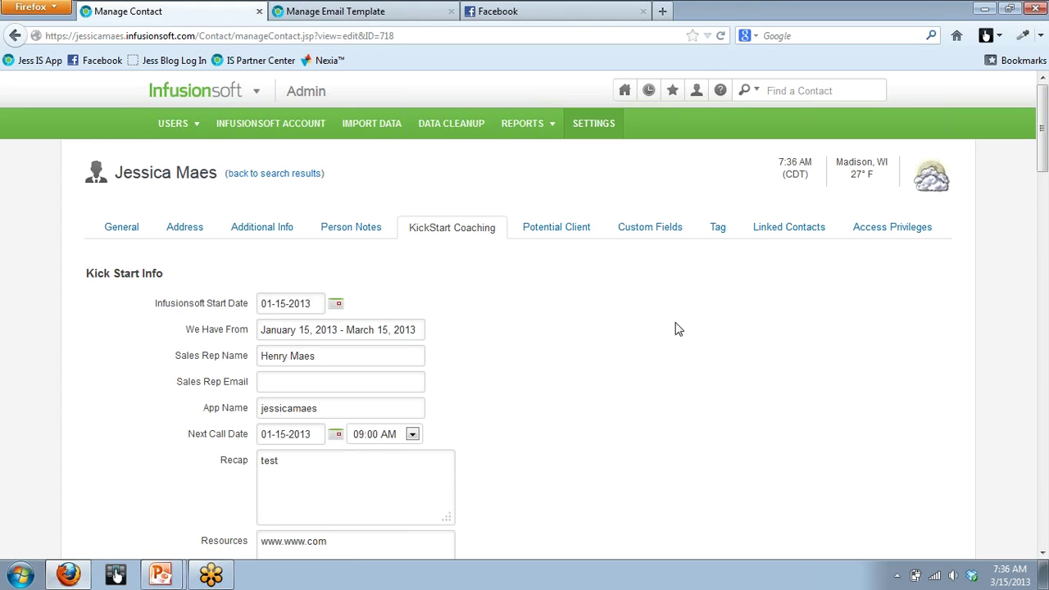
left_click_drag(1042, 149, 1031, 223)
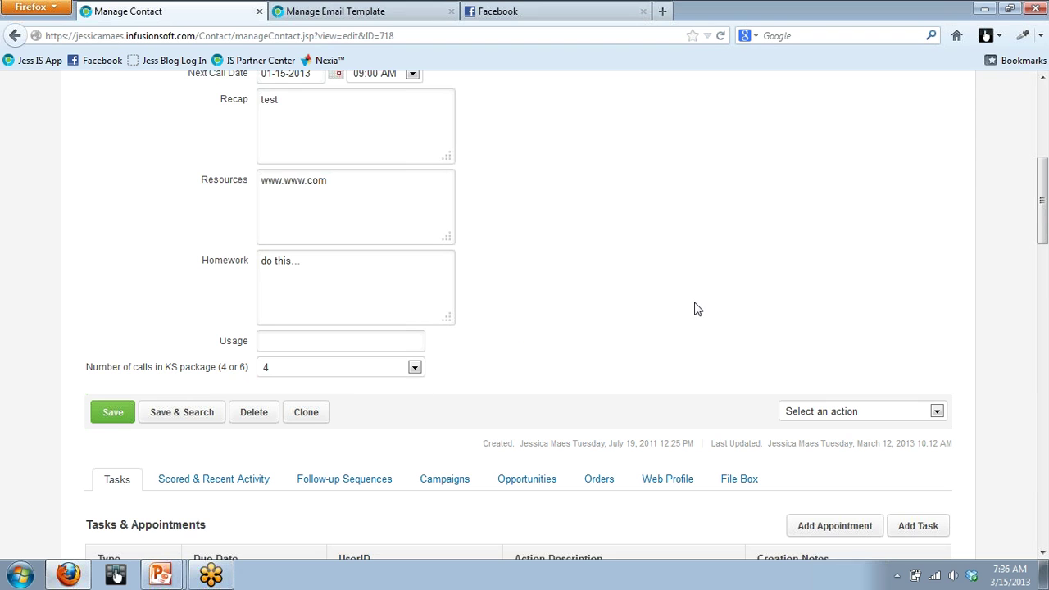
left_click_drag(1042, 200, 940, 117)
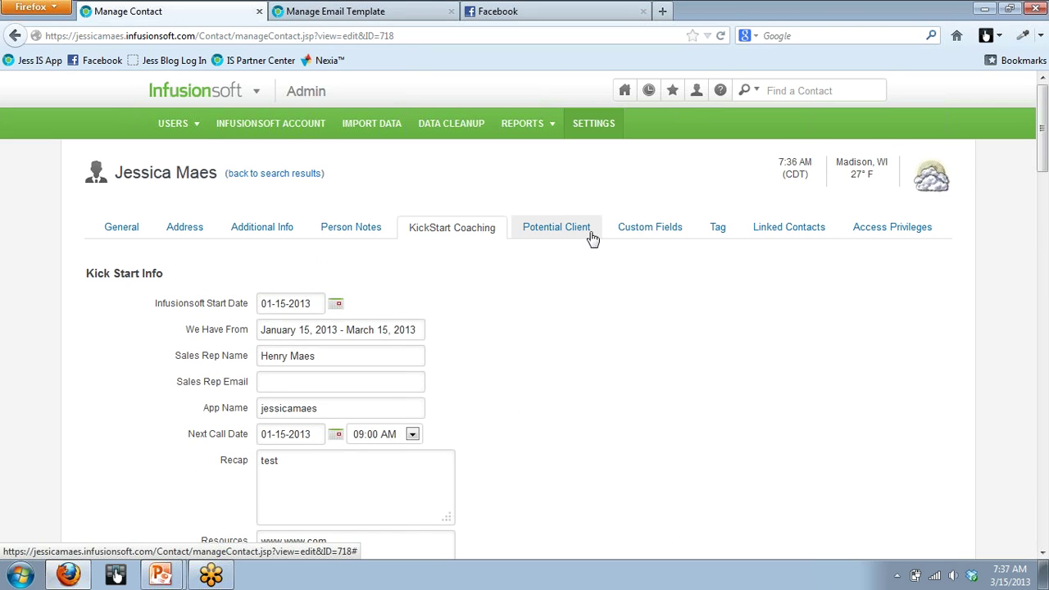
Set the contact's demo custom field to "yes" and save the record.
left_click(647, 229)
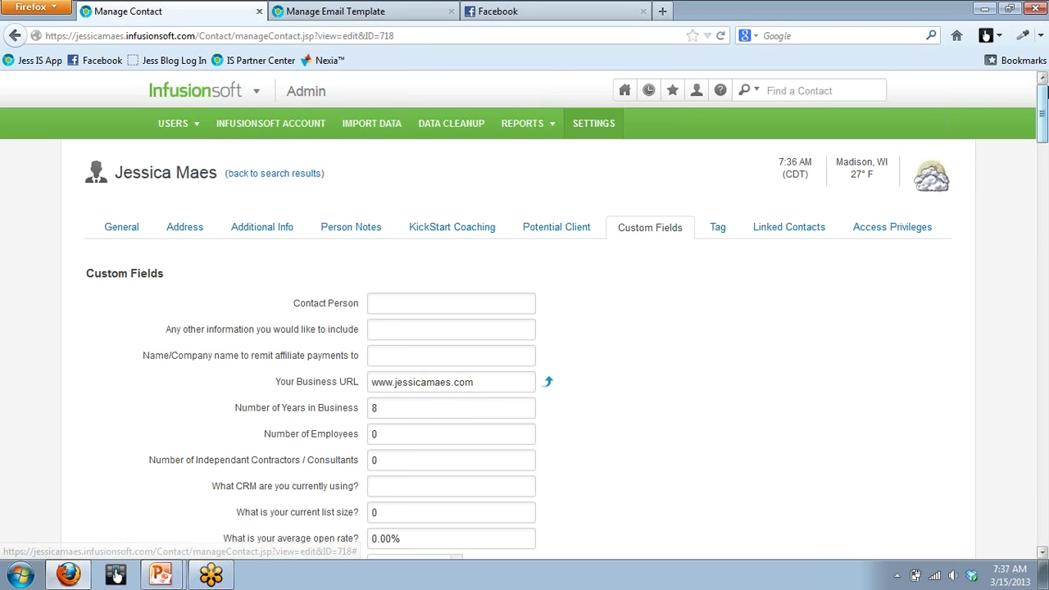
left_click_drag(1041, 114, 1038, 287)
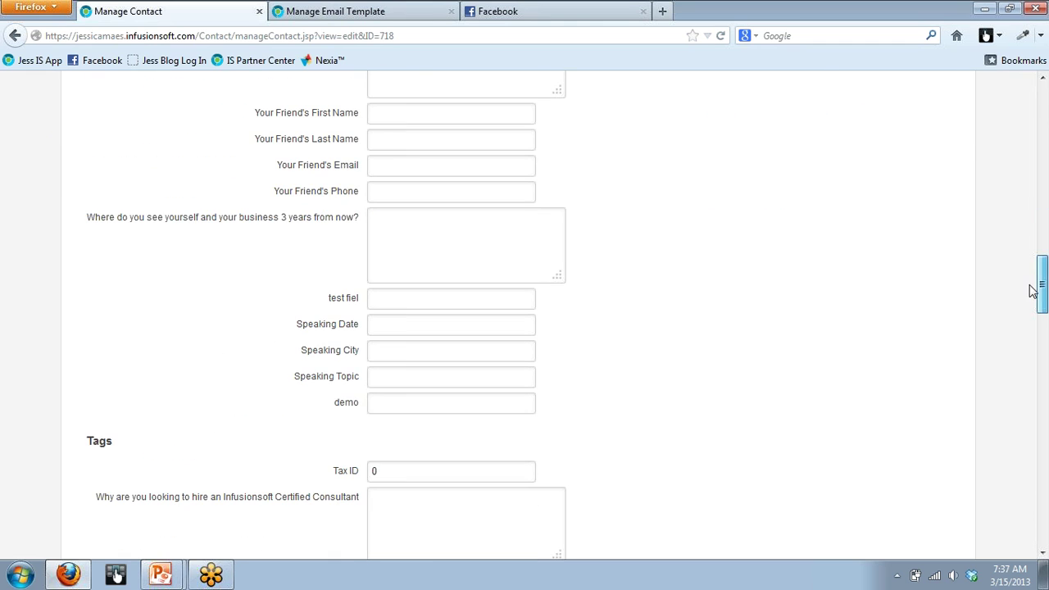
left_click(519, 401)
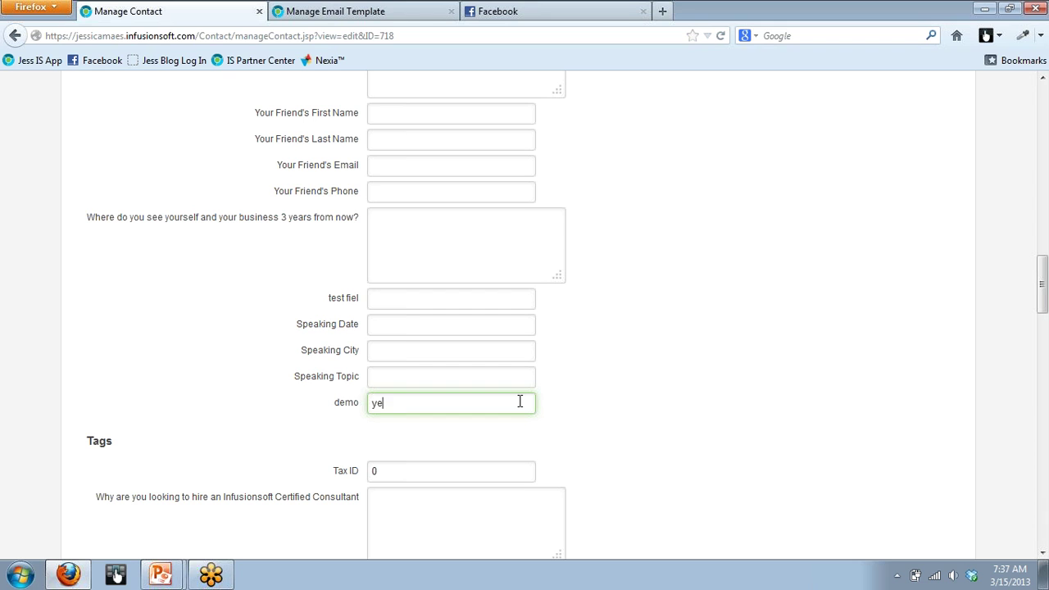
triple_click(647, 453)
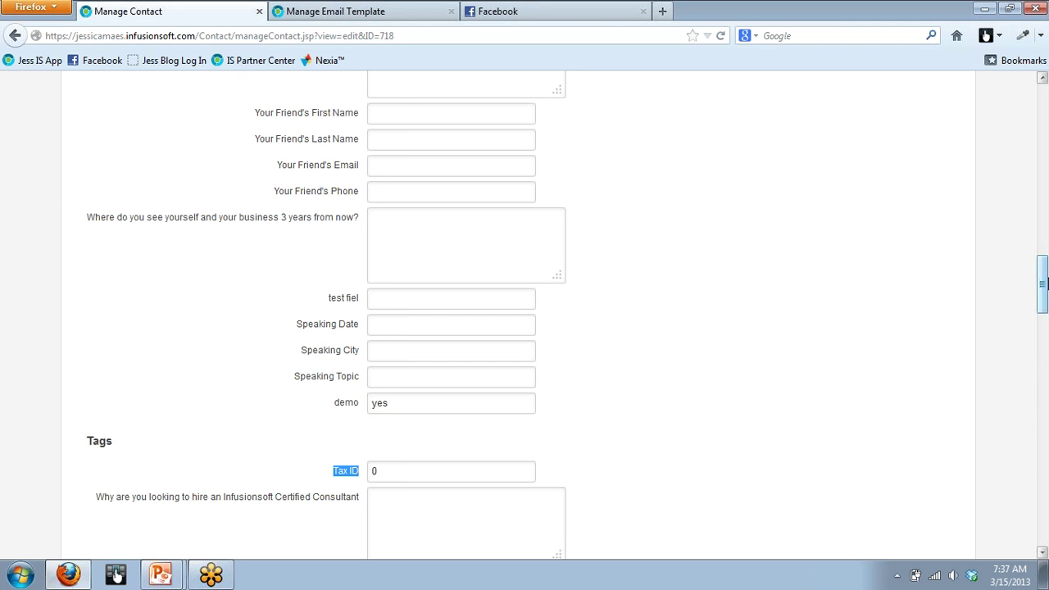
left_click_drag(1043, 275, 1031, 350)
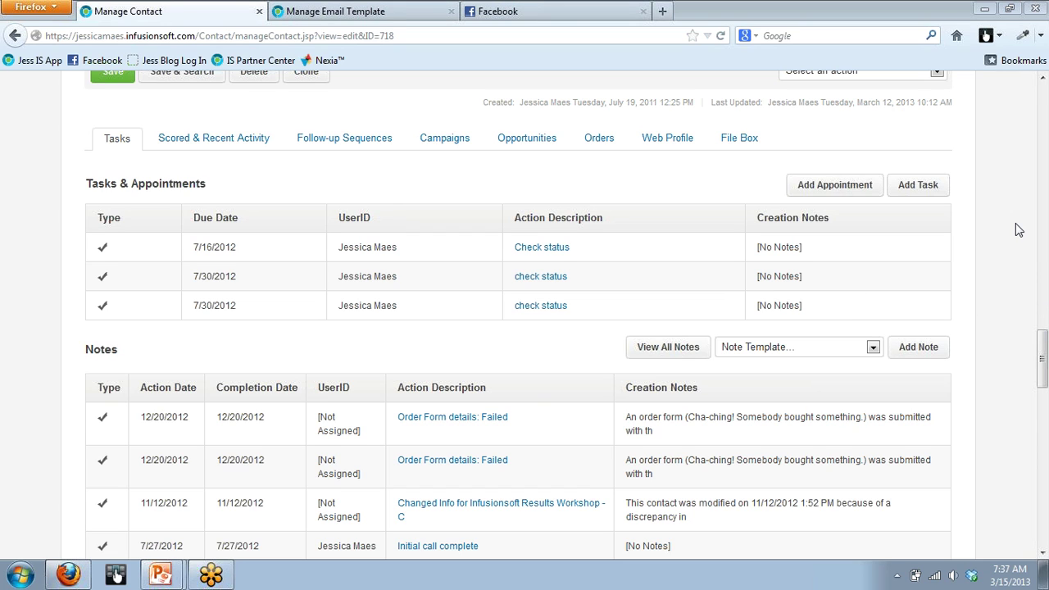
left_click_drag(1041, 375, 1034, 318)
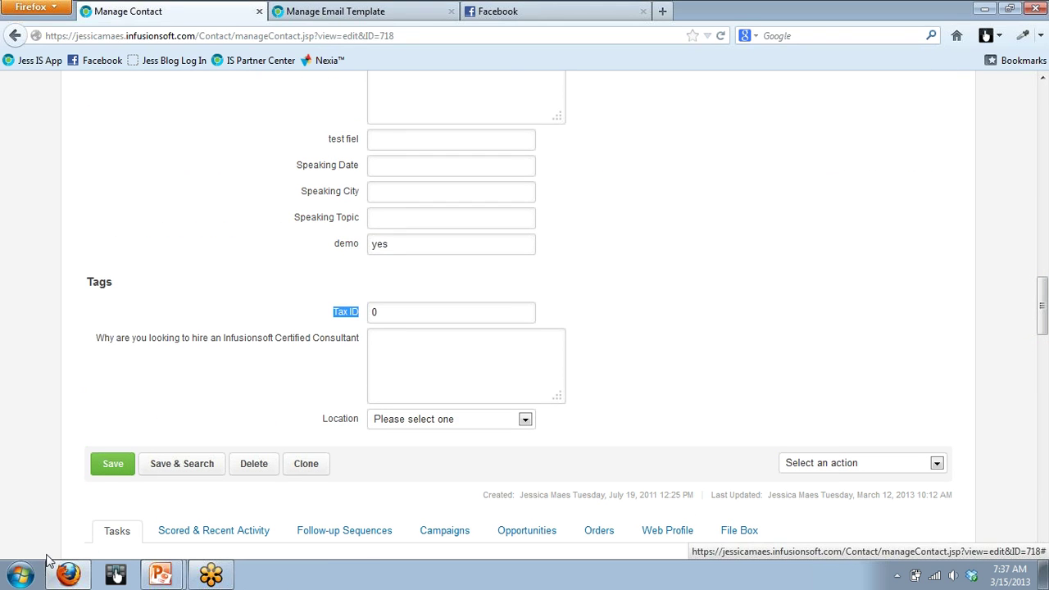
left_click(112, 464)
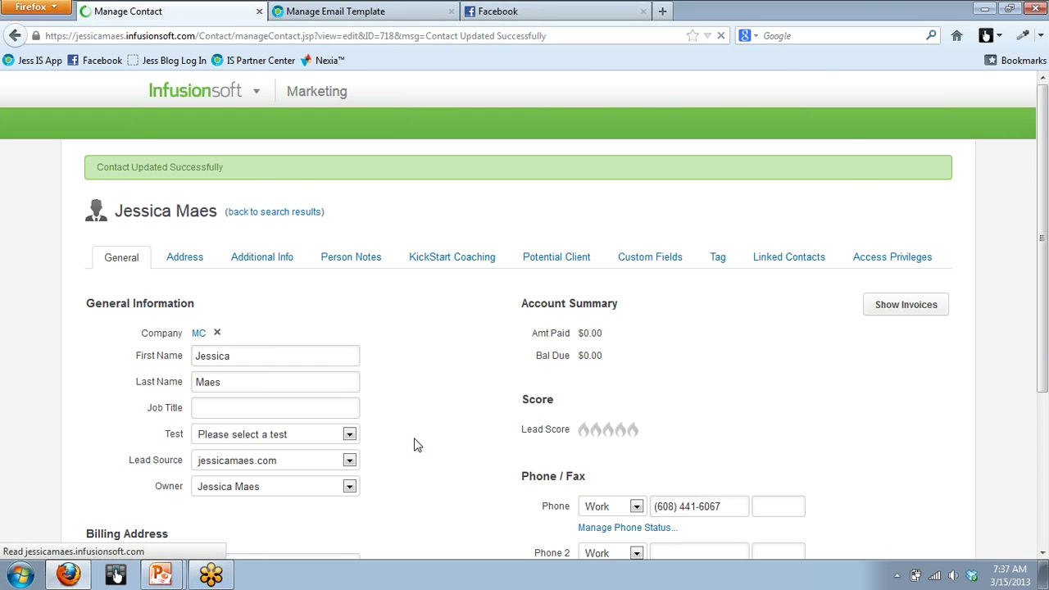
Start a new email to this contact using the Send an Email action on the contact record.
left_click_drag(1040, 106, 1034, 266)
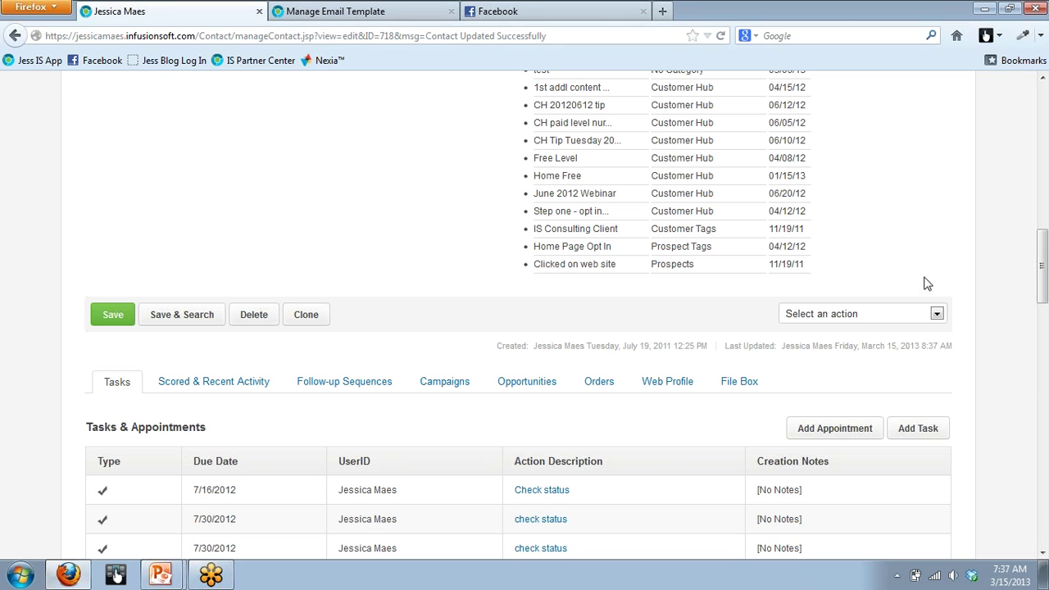
left_click(935, 314)
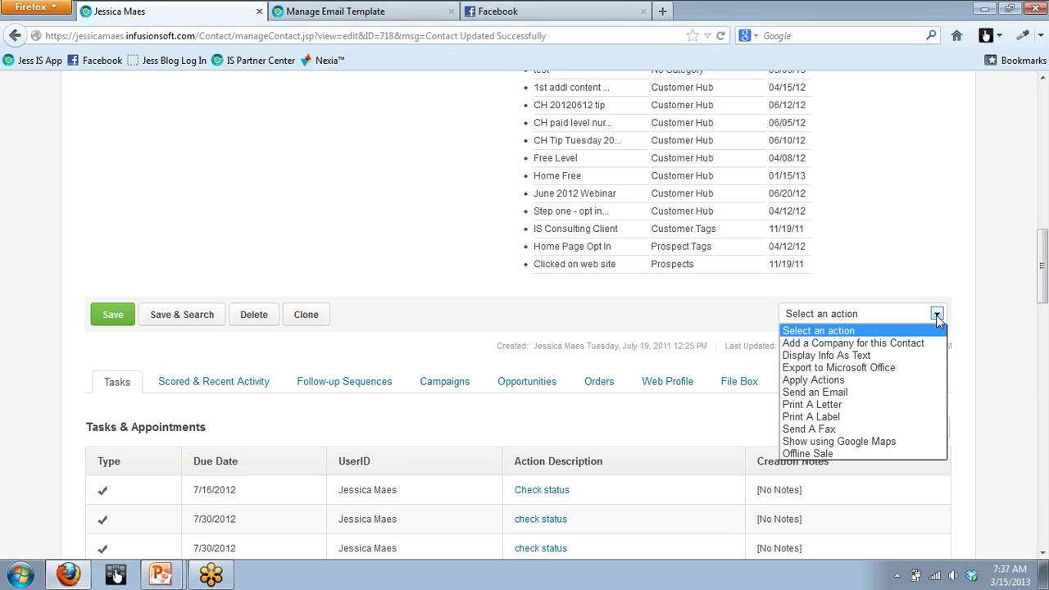
left_click(809, 399)
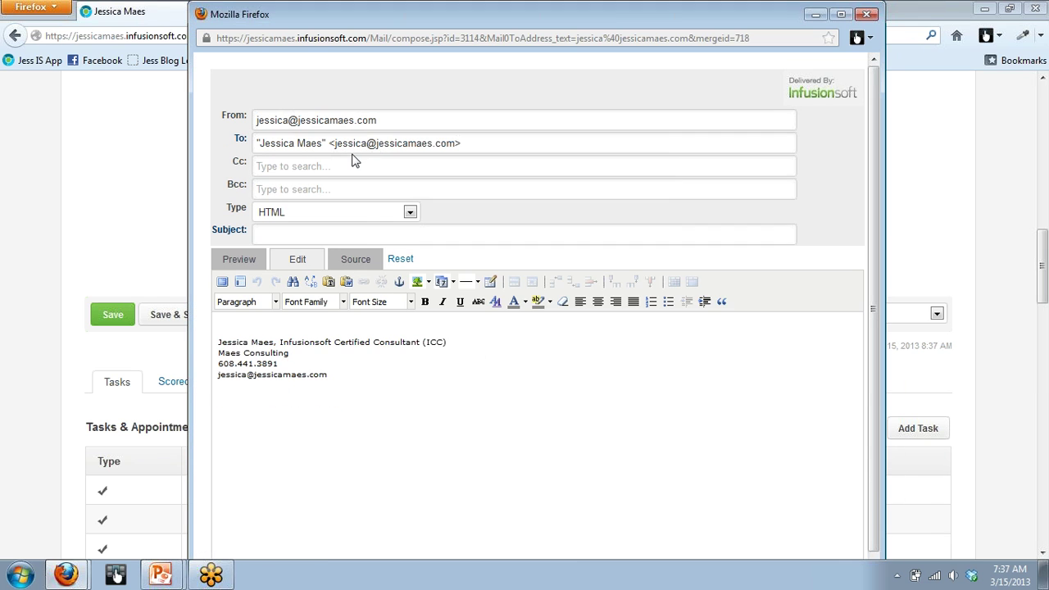
Load the "demo" template into the email, merging the data from this contact.
left_click(316, 95)
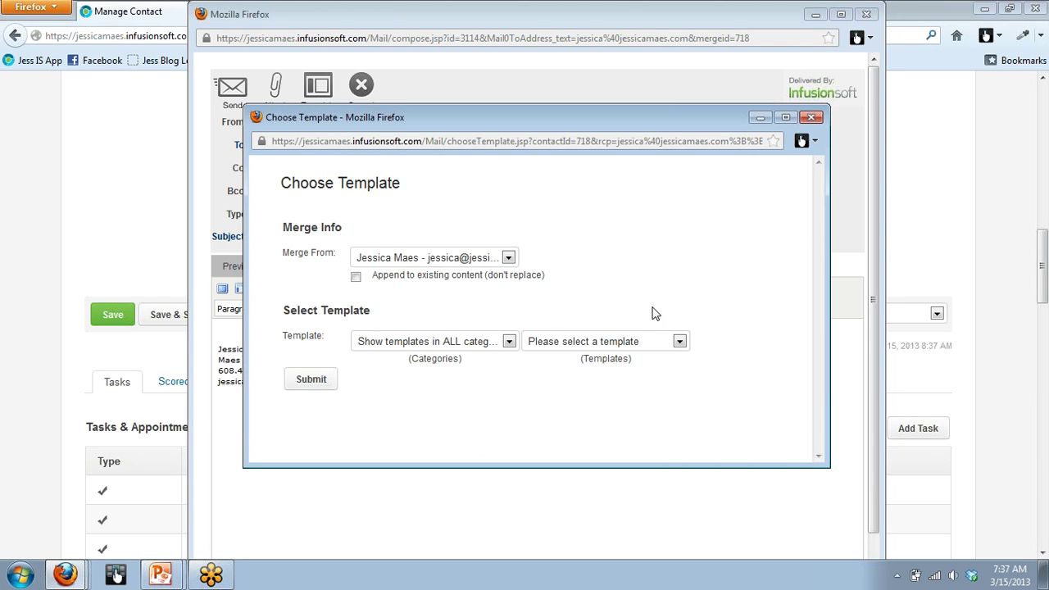
left_click(679, 341)
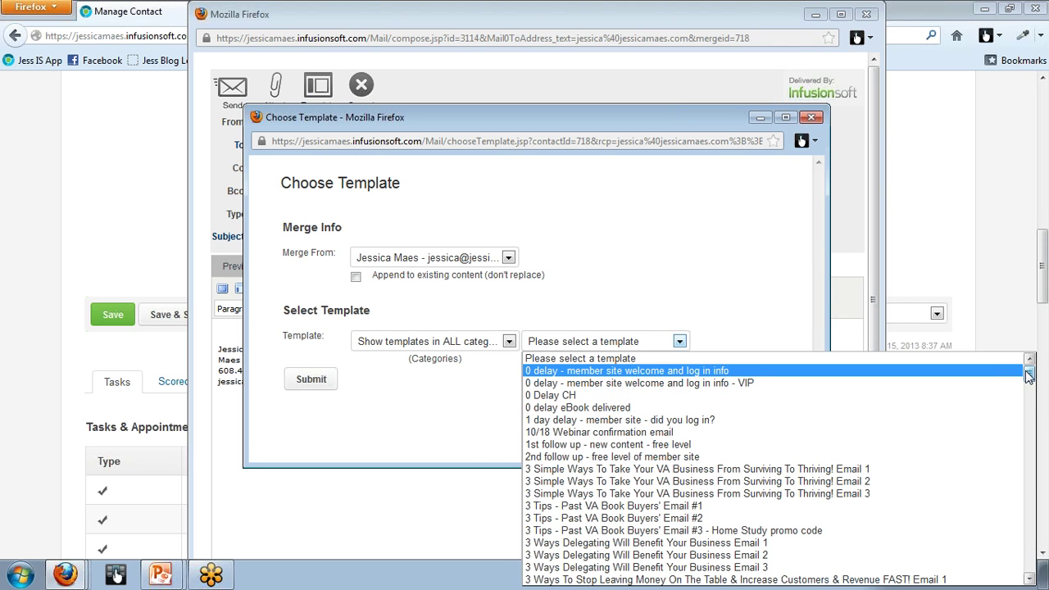
left_click_drag(1028, 375, 926, 513)
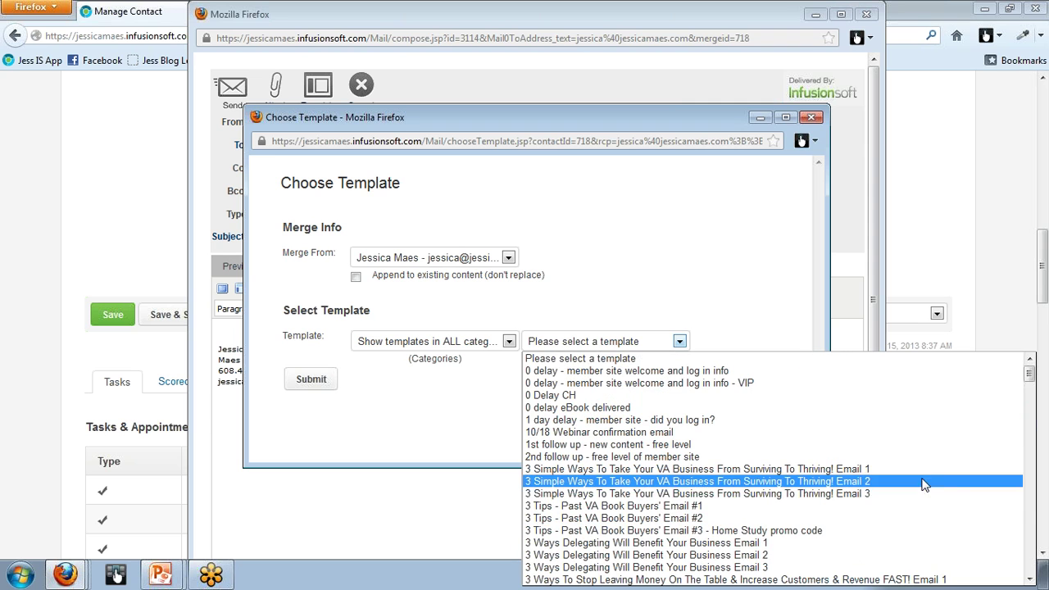
left_click_drag(1029, 375, 1029, 428)
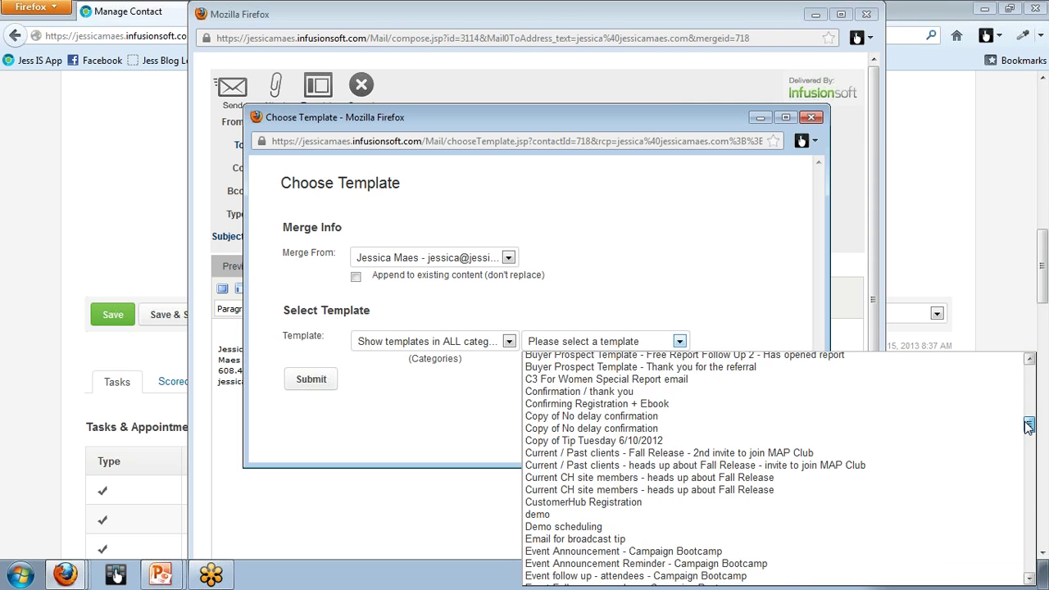
left_click(647, 516)
left_click(308, 378)
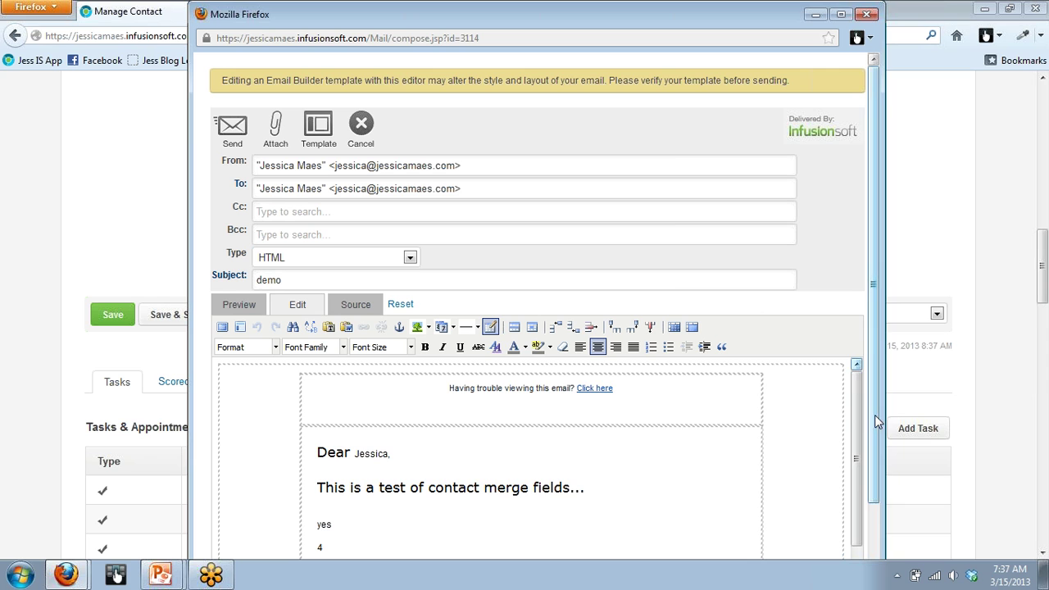
Check the merged custom field values in the email body and close the email without sending it.
left_click_drag(875, 352, 871, 437)
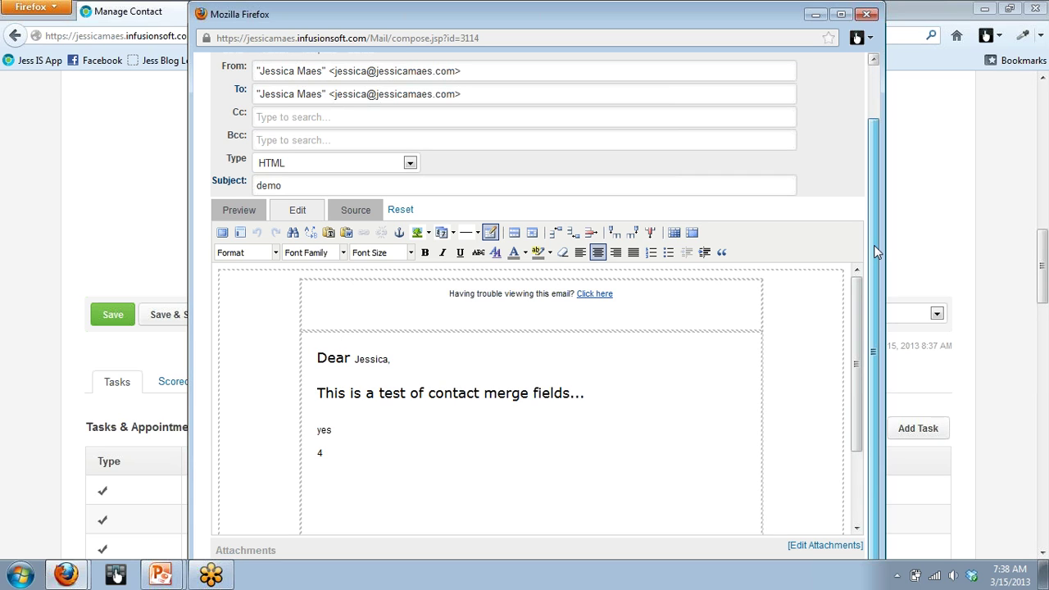
scroll(873, 245, "up", 2)
left_click(866, 15)
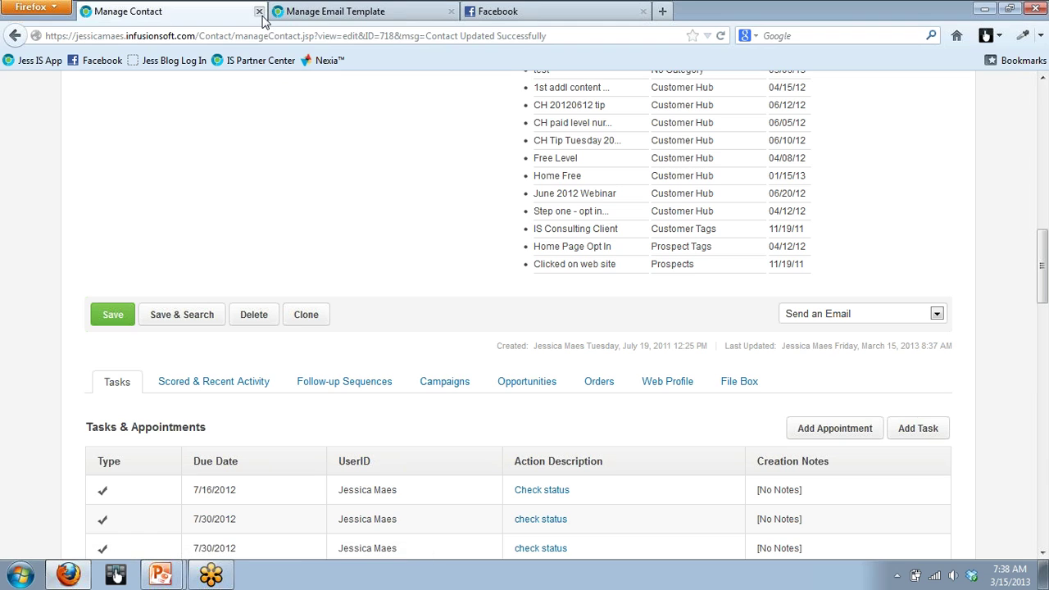
Switch to the running PowerPoint slide show of the Resource Guide Intro Slide.
mouse_move(160, 574)
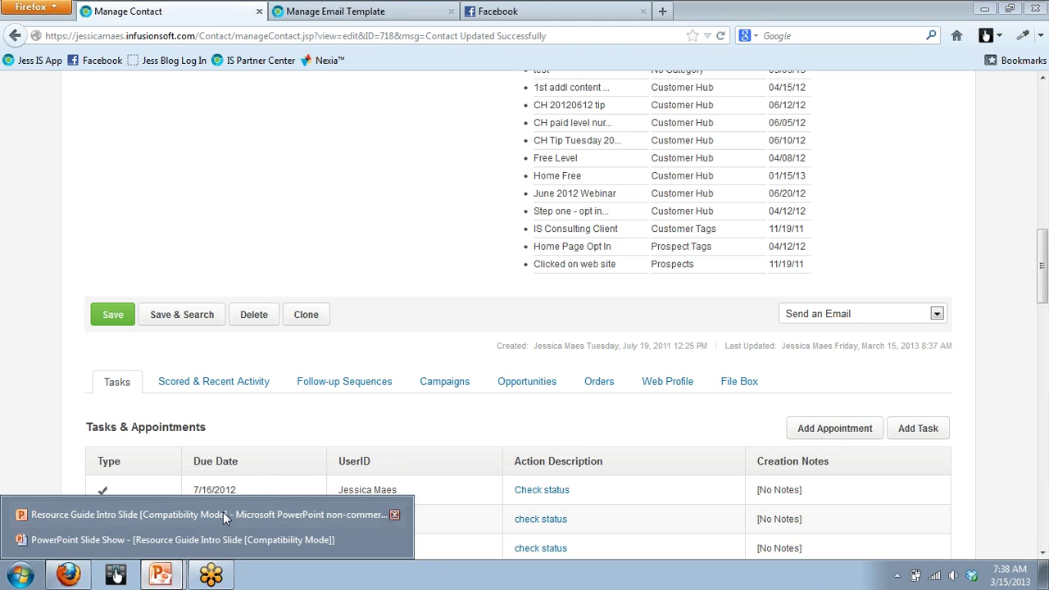
left_click(163, 537)
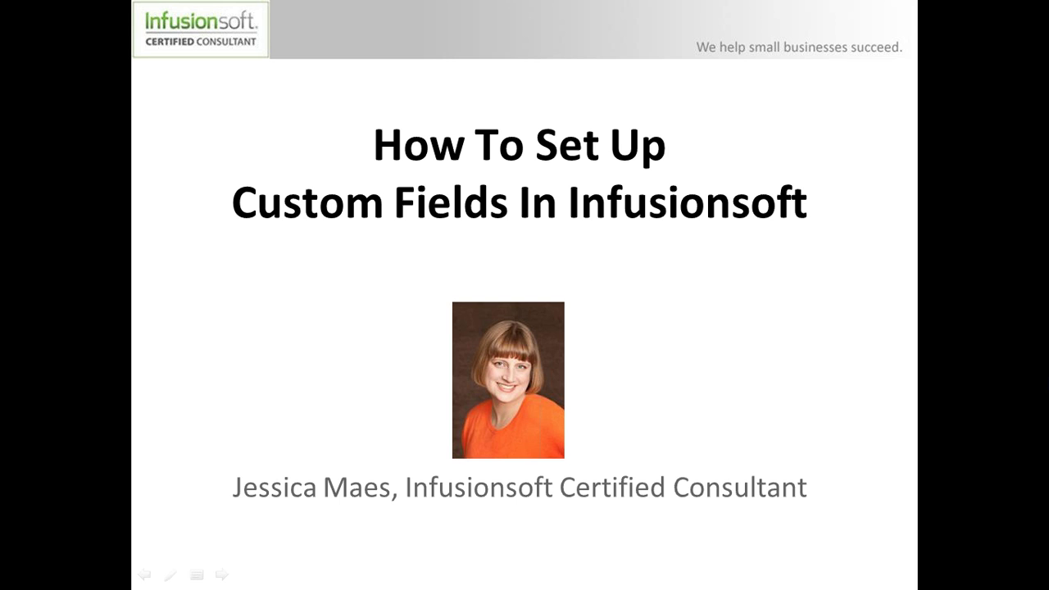